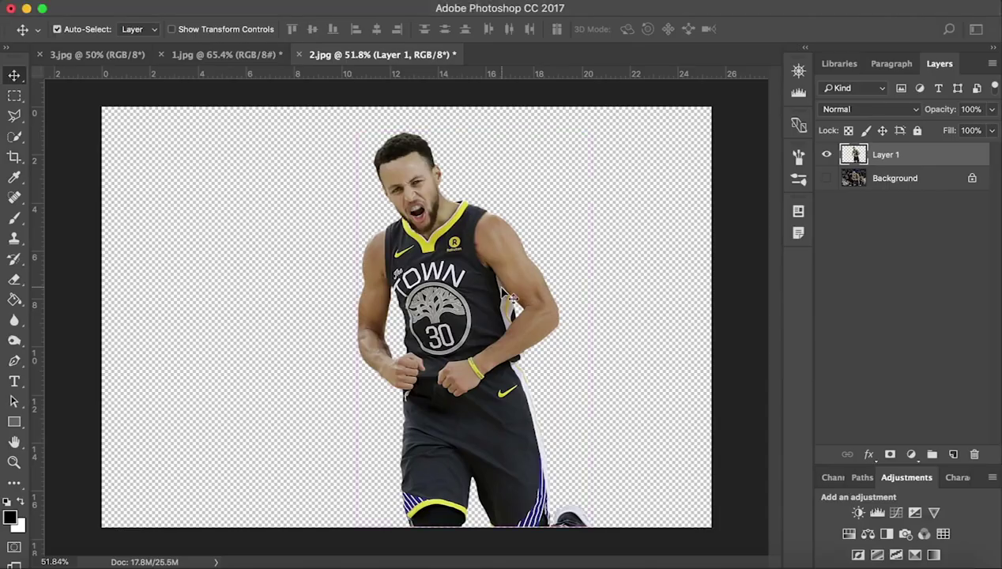
Create a new document named Curry and scale and position the cut-out player in it
{"action": "key", "text": "ctrl+n"}
{"action": "type", "text": "ry"}
{"action": "key", "text": "Return"}
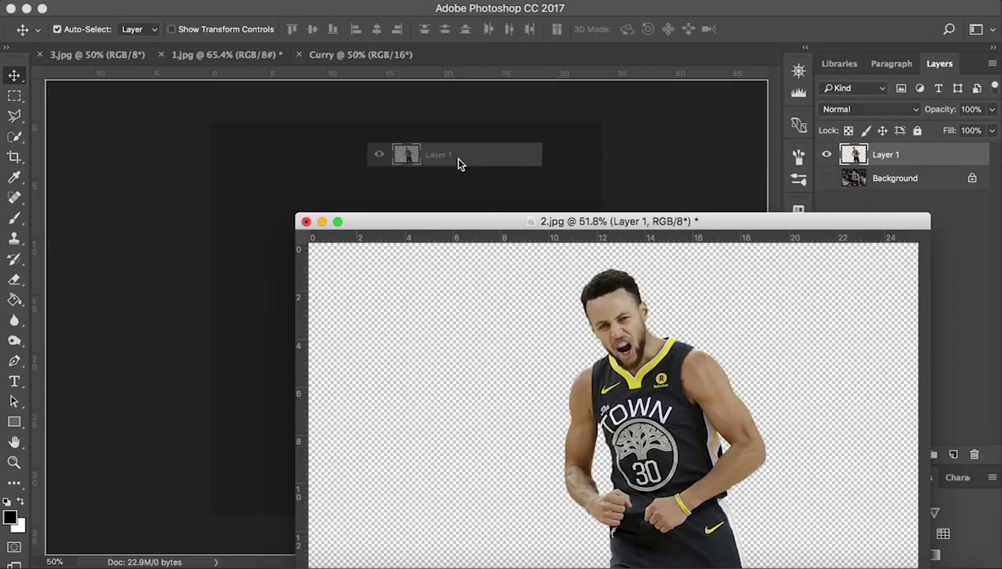
{"action": "key", "text": "ctrl+t"}
{"action": "left_click_drag", "start_coordinate": [486, 196], "coordinate": [488, 215]}
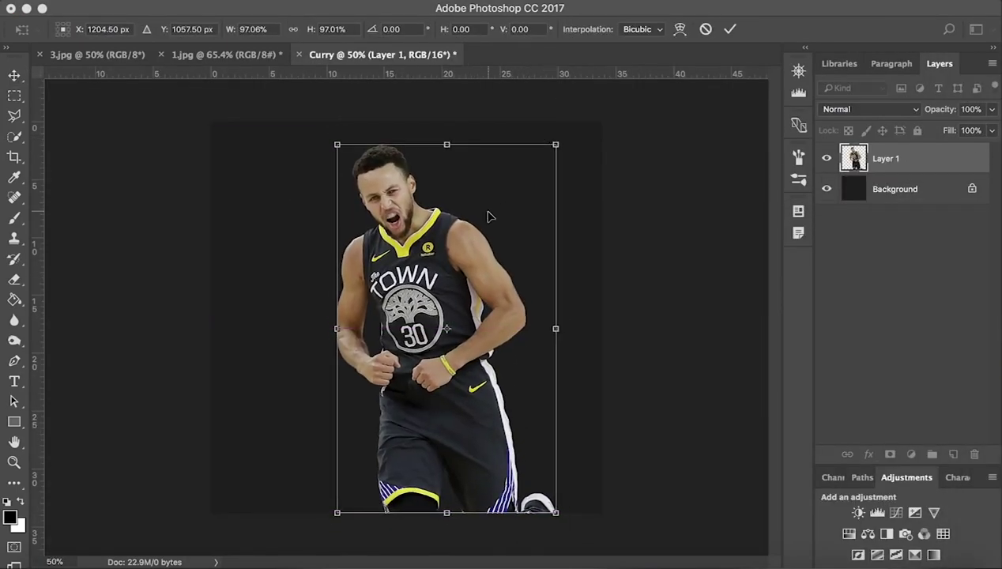
{"action": "key", "text": "Return"}
{"action": "left_click", "coordinate": [157, 56]}
Close the remaining image and preview the dust background in the Explosion folder
{"action": "key", "text": "super+d"}
{"action": "key", "text": "alt+bracketleft"}
{"action": "left_click", "coordinate": [15, 562]}
{"action": "scroll", "coordinate": [377, 243], "scroll_direction": "down", "scroll_amount": 5}
{"action": "key", "text": "space"}
{"action": "key", "text": "space"}
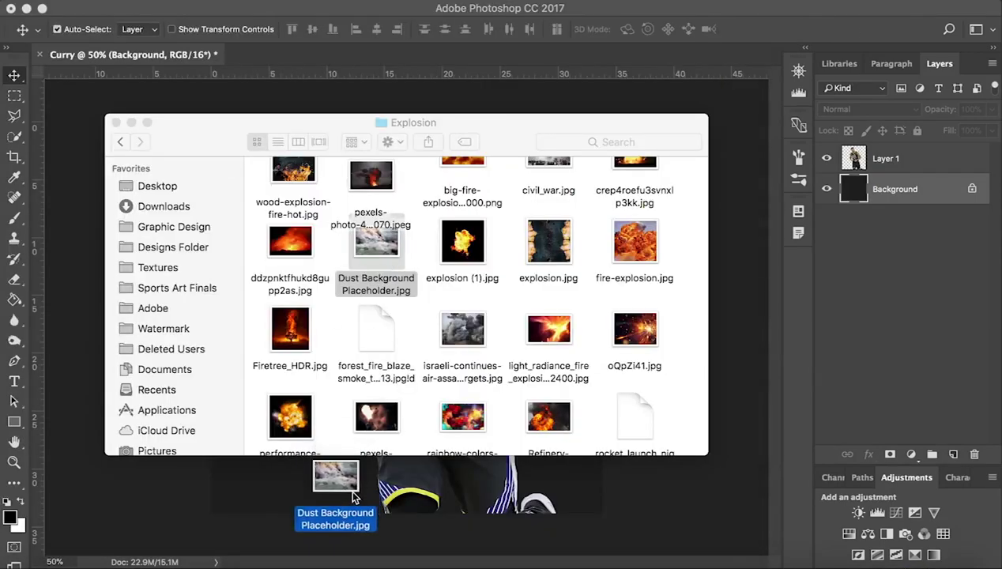
Place the dust image, duplicate it, and enlarge and lower the copy
{"action": "left_click_drag", "start_coordinate": [377, 243], "coordinate": [336, 474]}
{"action": "key", "text": "Return"}
{"action": "key", "text": "ctrl+j"}
{"action": "key", "text": "ctrl+t"}
{"action": "left_click_drag", "start_coordinate": [454, 229], "coordinate": [454, 375]}
{"action": "left_click_drag", "start_coordinate": [593, 272], "coordinate": [649, 242]}
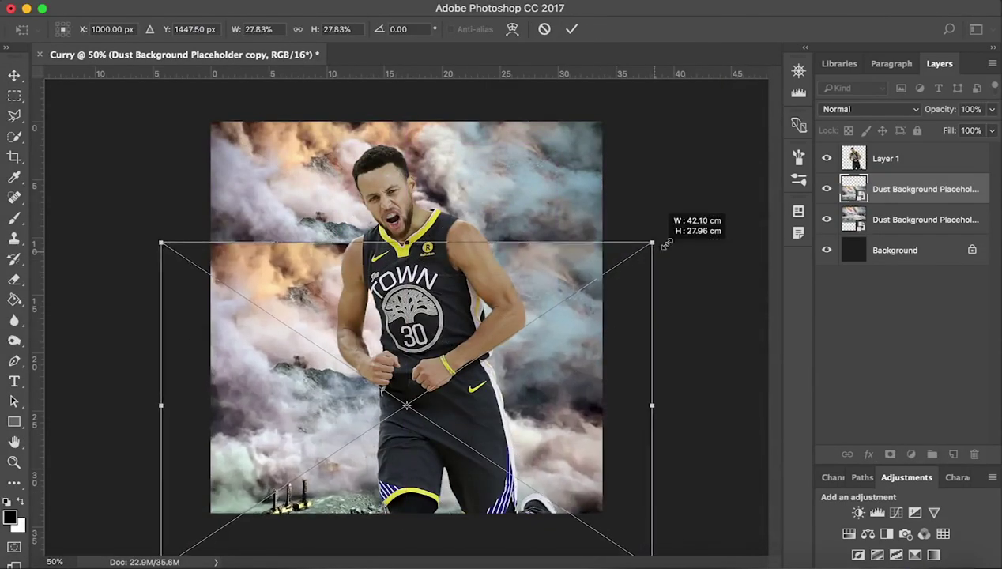
{"action": "left_click_drag", "start_coordinate": [490, 348], "coordinate": [506, 371]}
{"action": "key", "text": "Return"}
Add a layer mask to the dust copy and load a soft round brush
{"action": "left_click", "coordinate": [890, 454]}
{"action": "key", "text": "b"}
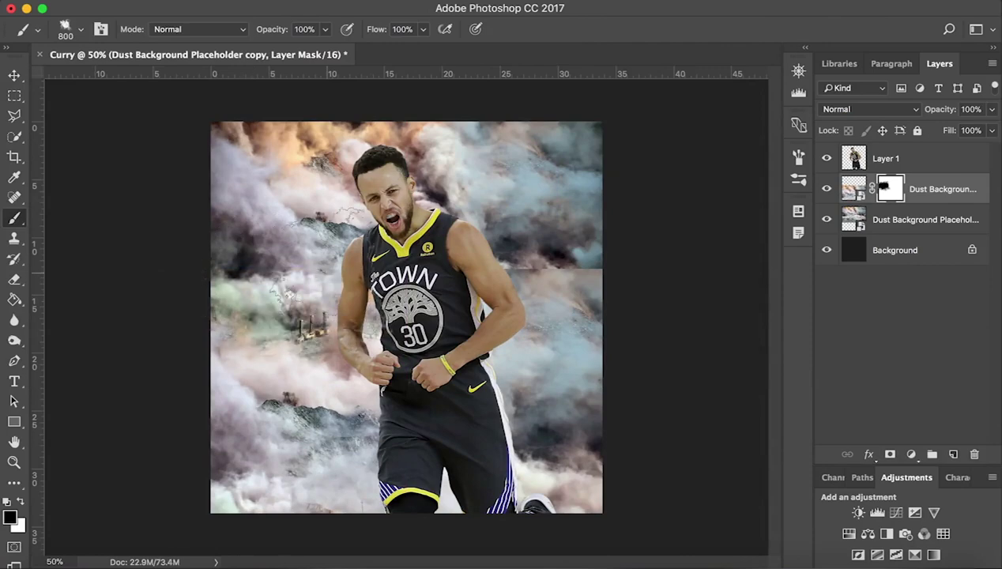
{"action": "right_click", "coordinate": [351, 229]}
{"action": "double_click", "coordinate": [380, 332]}
{"action": "key", "text": "x"}
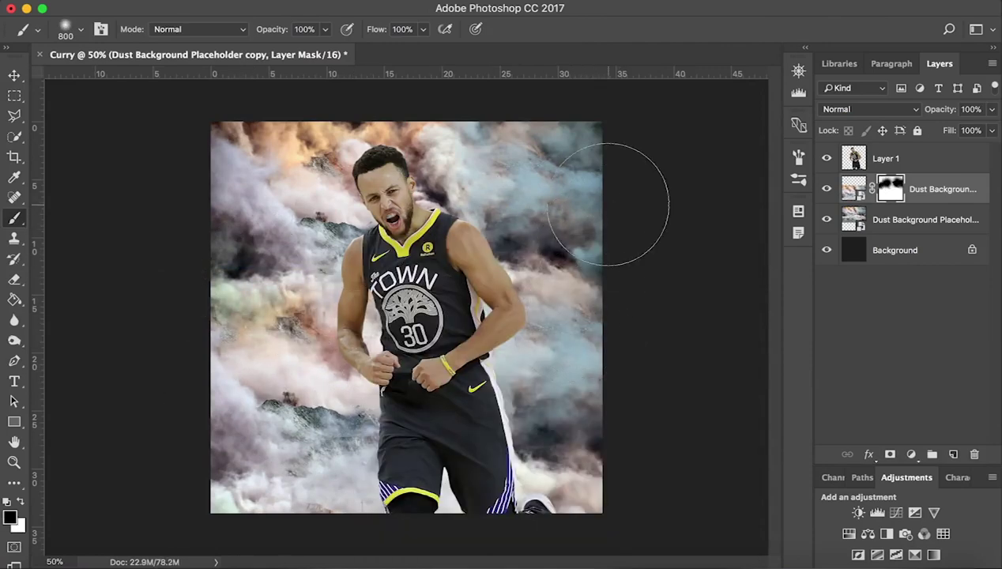
Put a masked dust copy above the player, hiding smoke on his torso but keeping it over his shorts
{"action": "key", "text": "ctrl+j"}
{"action": "left_click_drag", "start_coordinate": [941, 189], "coordinate": [941, 151]}
{"action": "right_click", "coordinate": [940, 158]}
{"action": "left_click", "coordinate": [890, 158]}
{"action": "mouse_move", "coordinate": [372, 301]}
{"action": "left_mouse_down"}
{"action": "mouse_move", "coordinate": [458, 371]}
{"action": "mouse_move", "coordinate": [415, 424]}
{"action": "left_mouse_up"}
{"action": "key", "text": "x"}
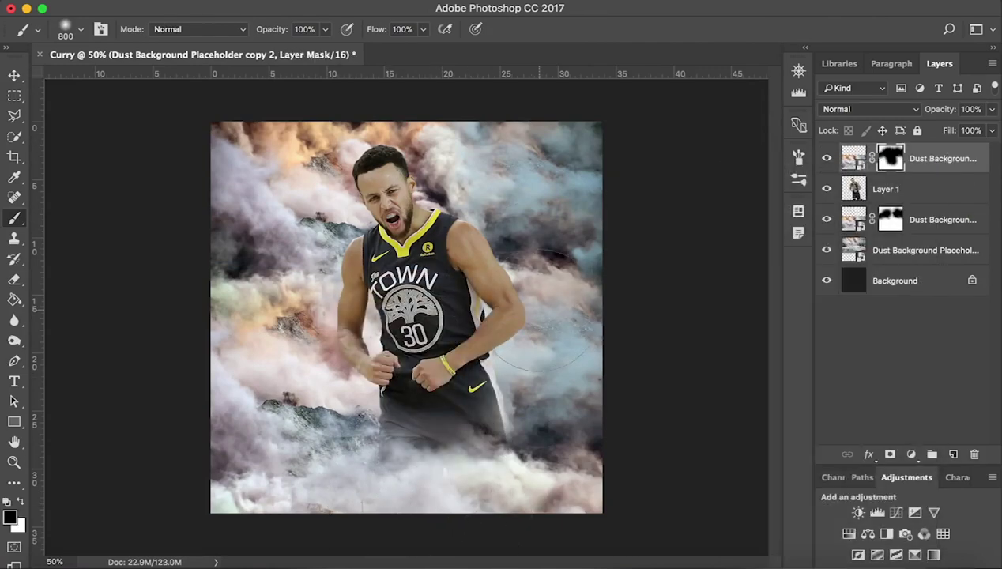
{"action": "left_click_drag", "start_coordinate": [442, 393], "coordinate": [444, 430]}
{"action": "key", "text": "x"}
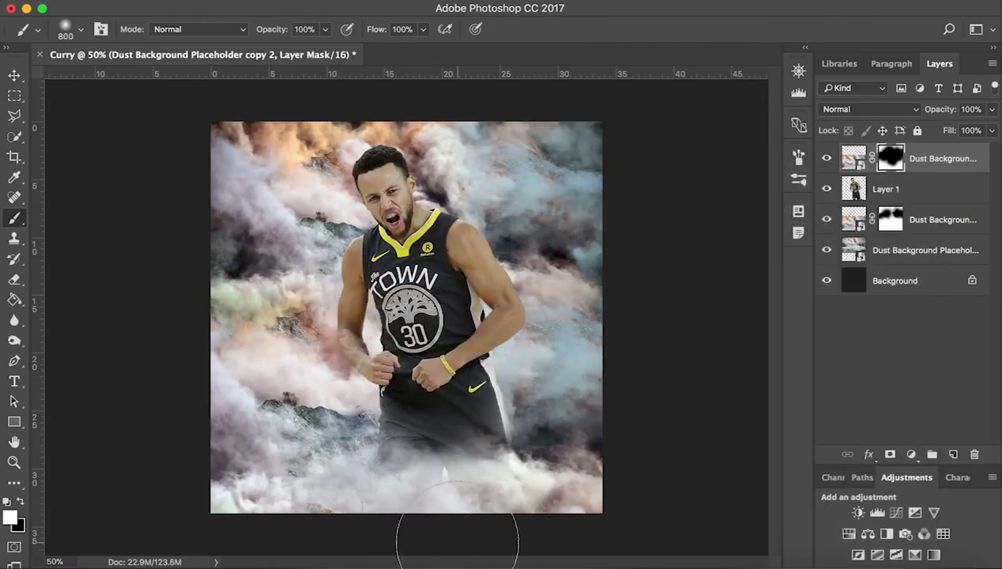
Clip a Colour Balance adjustment to the player, tinting strongly toward blue and magenta
{"action": "left_click", "coordinate": [929, 189]}
{"action": "left_click", "coordinate": [867, 534]}
{"action": "mouse_move", "coordinate": [780, 411]}
{"action": "left_mouse_down"}
{"action": "mouse_move", "coordinate": [700, 405]}
{"action": "mouse_move", "coordinate": [743, 410]}
{"action": "left_mouse_up"}
{"action": "left_click_drag", "start_coordinate": [794, 384], "coordinate": [773, 384]}
{"action": "right_click", "coordinate": [929, 162]}
{"action": "left_click", "coordinate": [876, 363]}
Add a yellow Photo Filter adjustment with density 61
{"action": "left_click", "coordinate": [882, 528]}
{"action": "left_click", "coordinate": [763, 343]}
{"action": "left_click_drag", "start_coordinate": [516, 334], "coordinate": [522, 327]}
{"action": "key", "text": "Return"}
{"action": "left_click_drag", "start_coordinate": [766, 387], "coordinate": [833, 387]}
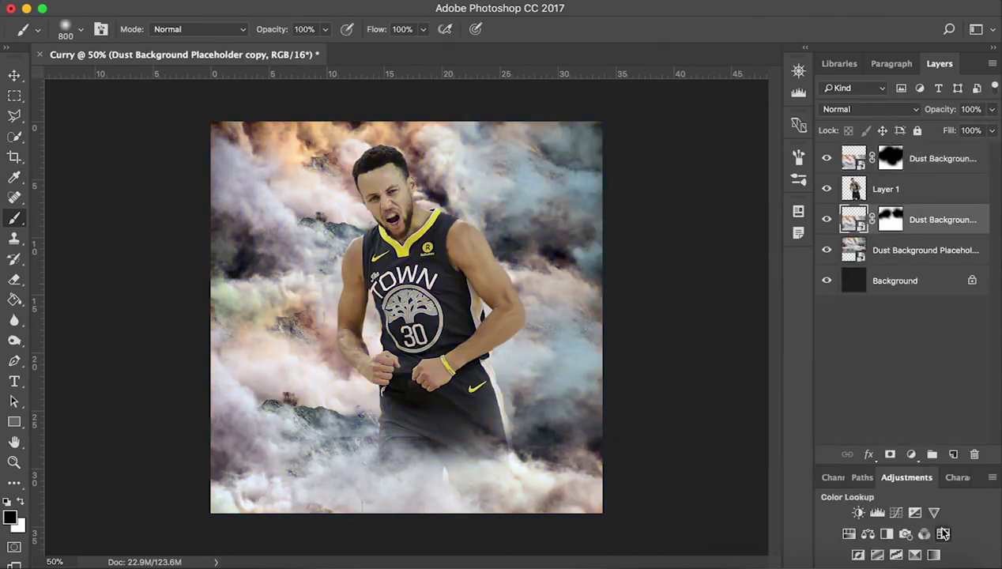
Add a Color Lookup adjustment and try the F-8700-LOG and F-8700-VLOG 3DLUT files
{"action": "left_click", "coordinate": [943, 534]}
{"action": "left_click", "coordinate": [838, 320]}
{"action": "left_click", "coordinate": [371, 78]}
{"action": "double_click", "coordinate": [522, 78]}
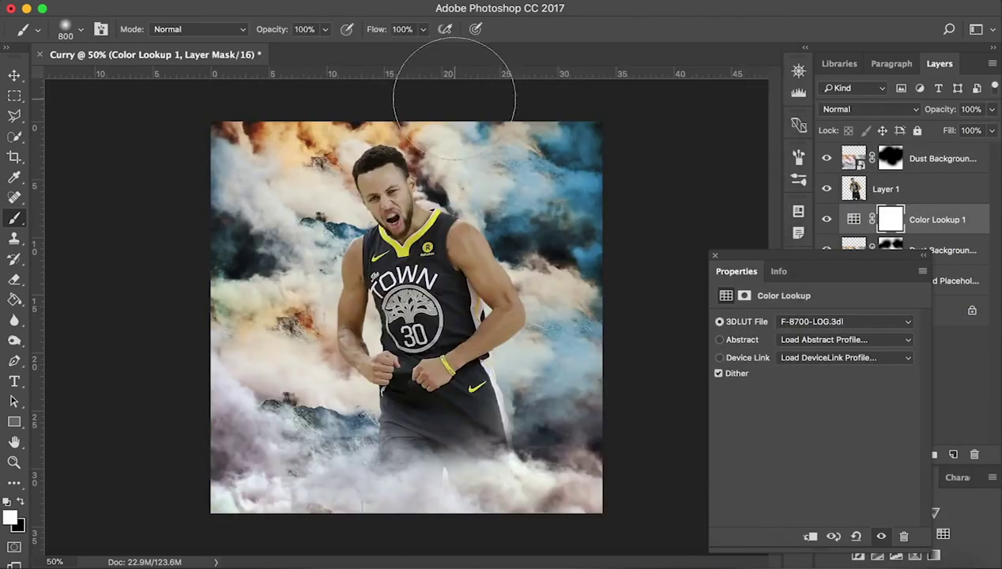
{"action": "double_click", "coordinate": [403, 93]}
{"action": "left_click", "coordinate": [846, 321]}
{"action": "double_click", "coordinate": [411, 107]}
{"action": "left_click", "coordinate": [846, 321]}
{"action": "left_click", "coordinate": [816, 305]}
{"action": "left_click", "coordinate": [415, 136]}
{"action": "double_click", "coordinate": [415, 136]}
Compare more LUTs, including the Hackmanite, Heulandite and Hiddenite Rec709 cube files
{"action": "left_click", "coordinate": [846, 320]}
{"action": "left_click", "coordinate": [816, 307]}
{"action": "double_click", "coordinate": [406, 150]}
{"action": "left_click", "coordinate": [846, 320]}
{"action": "left_click", "coordinate": [798, 308]}
{"action": "double_click", "coordinate": [413, 165]}
{"action": "left_click", "coordinate": [846, 321]}
{"action": "left_click", "coordinate": [798, 308]}
{"action": "double_click", "coordinate": [414, 179]}
{"action": "left_click", "coordinate": [846, 321]}
{"action": "left_click", "coordinate": [799, 307]}
{"action": "double_click", "coordinate": [414, 206]}
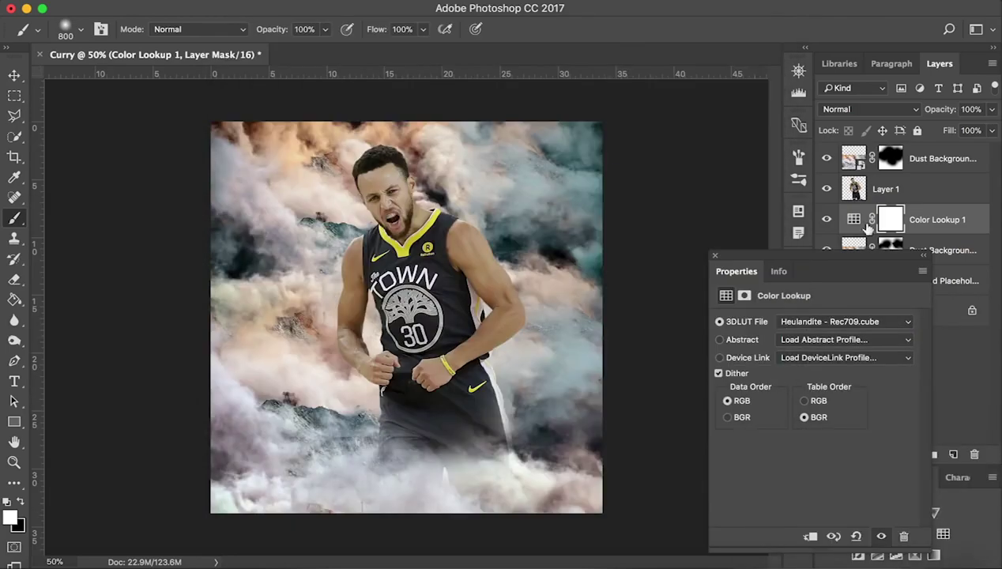
{"action": "left_click", "coordinate": [846, 321]}
{"action": "left_click", "coordinate": [799, 307]}
{"action": "double_click", "coordinate": [403, 220]}
{"action": "left_click", "coordinate": [846, 321]}
{"action": "left_click", "coordinate": [798, 308]}
Close the lookup properties and add a Gradient Map adjustment to the lower dust layer
{"action": "left_click", "coordinate": [669, 478]}
{"action": "left_click", "coordinate": [846, 321]}
{"action": "left_click", "coordinate": [715, 255]}
{"action": "left_click", "coordinate": [940, 249]}
{"action": "left_click", "coordinate": [894, 546]}
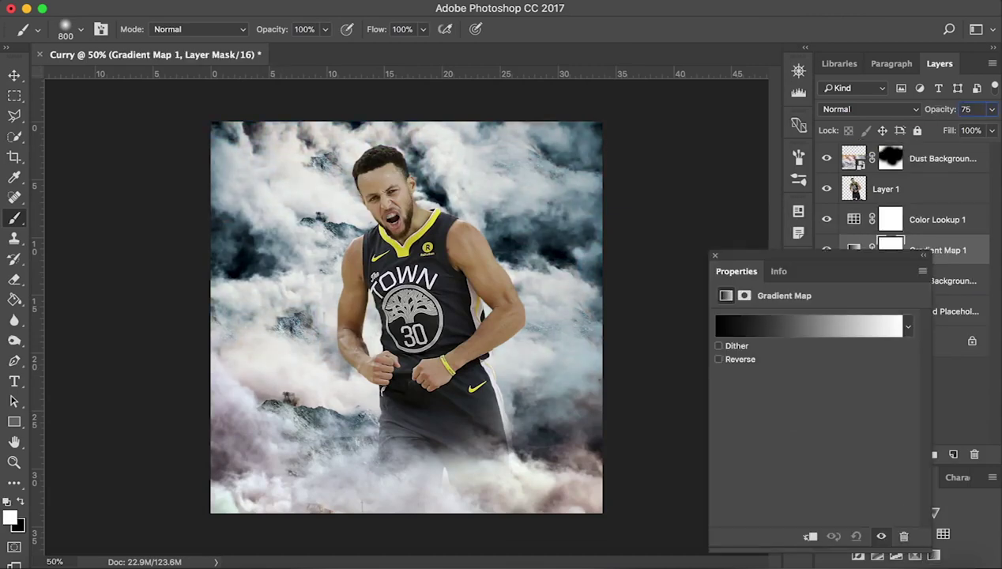
Set the gradient map opacity, then clip a duplicate of it to the front dust layer
{"action": "type", "text": "0"}
{"action": "key", "text": "Return"}
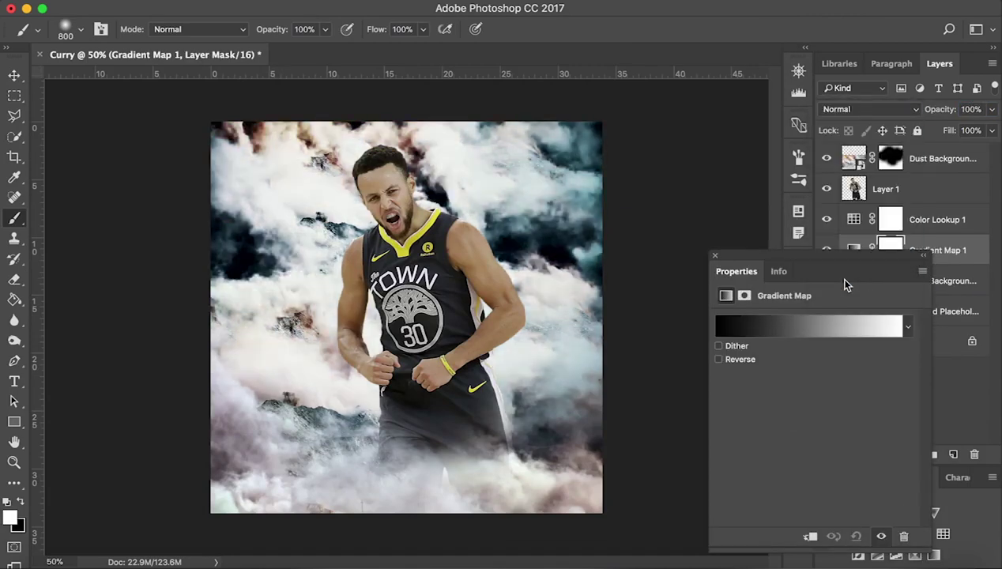
{"action": "left_click", "coordinate": [715, 255]}
{"action": "key", "text": "ctrl+j"}
{"action": "left_click_drag", "start_coordinate": [936, 250], "coordinate": [936, 152]}
{"action": "right_click", "coordinate": [941, 158]}
{"action": "left_click", "coordinate": [794, 305]}
Move a Color Lookup copy onto the front dust and mask out patches of its grading
{"action": "left_click", "coordinate": [941, 250]}
{"action": "key", "text": "ctrl+j"}
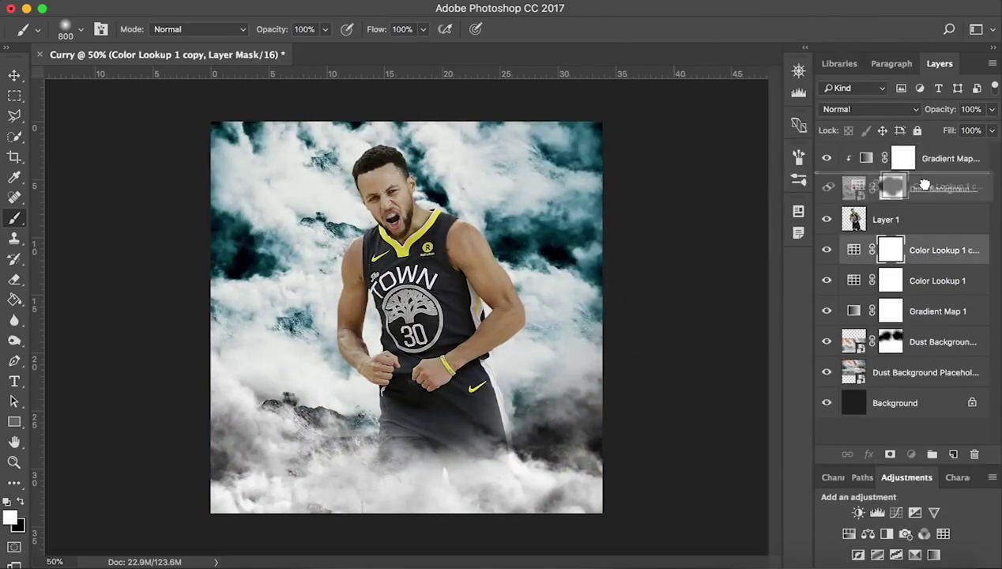
{"action": "left_click_drag", "start_coordinate": [937, 250], "coordinate": [921, 177]}
{"action": "scroll", "coordinate": [702, 377], "scroll_direction": "up", "scroll_amount": 1}
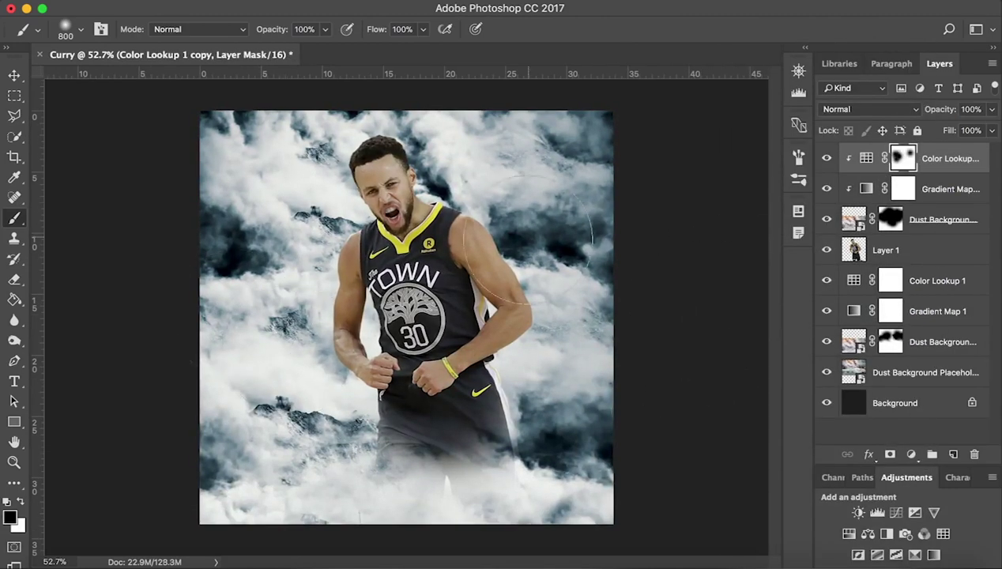
{"action": "key", "text": "alt+bracketleft"}
{"action": "key", "text": "x"}
{"action": "left_click_drag", "start_coordinate": [300, 442], "coordinate": [330, 458]}
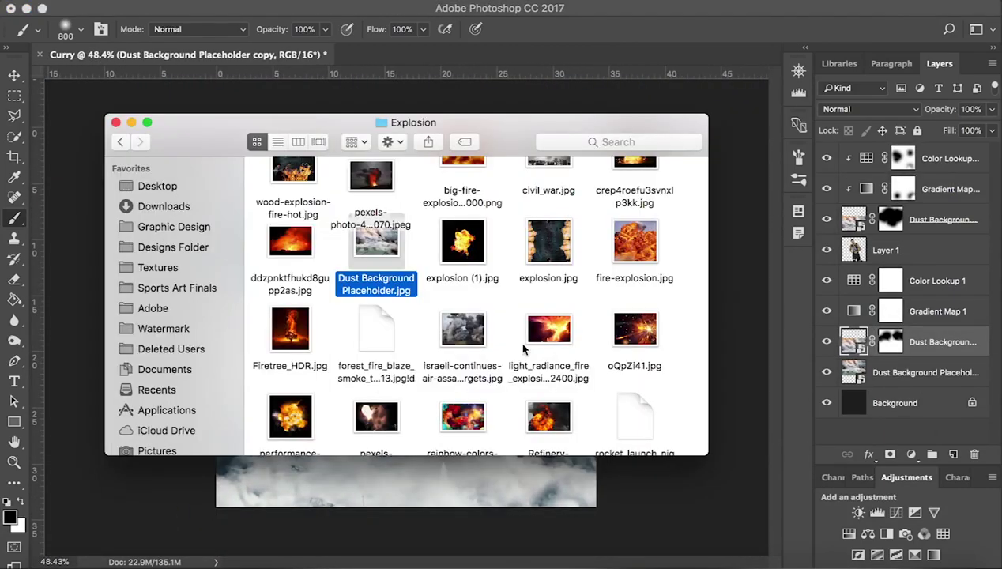
Place the explosion image in Lighten blend mode, then open the player in Camera Raw
{"action": "scroll", "coordinate": [520, 346], "scroll_direction": "down", "scroll_amount": 5}
{"action": "left_click_drag", "start_coordinate": [290, 300], "coordinate": [506, 317]}
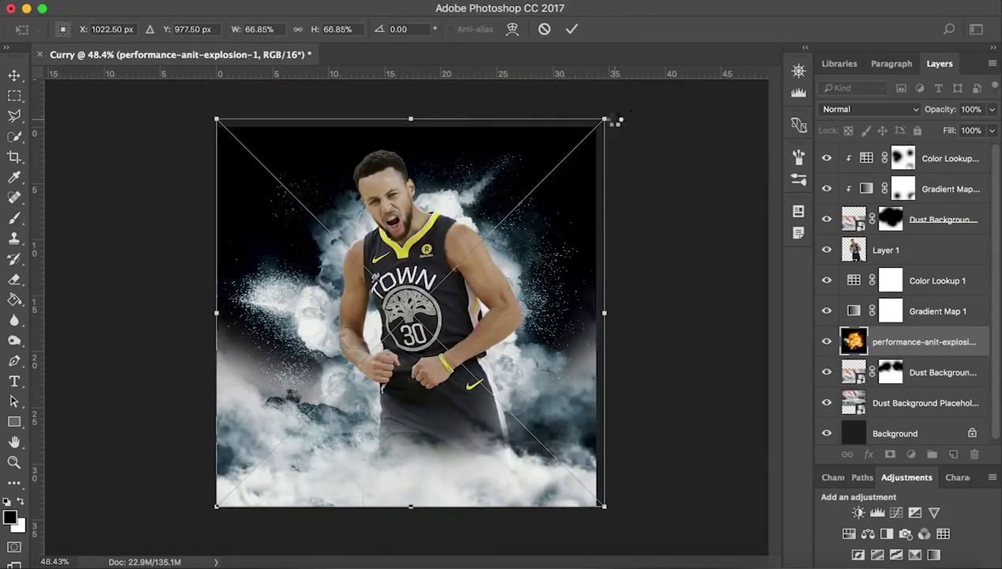
{"action": "key", "text": "Return"}
{"action": "left_click", "coordinate": [870, 110]}
{"action": "left_click", "coordinate": [884, 220]}
{"action": "left_click", "coordinate": [869, 109]}
{"action": "left_click", "coordinate": [869, 99]}
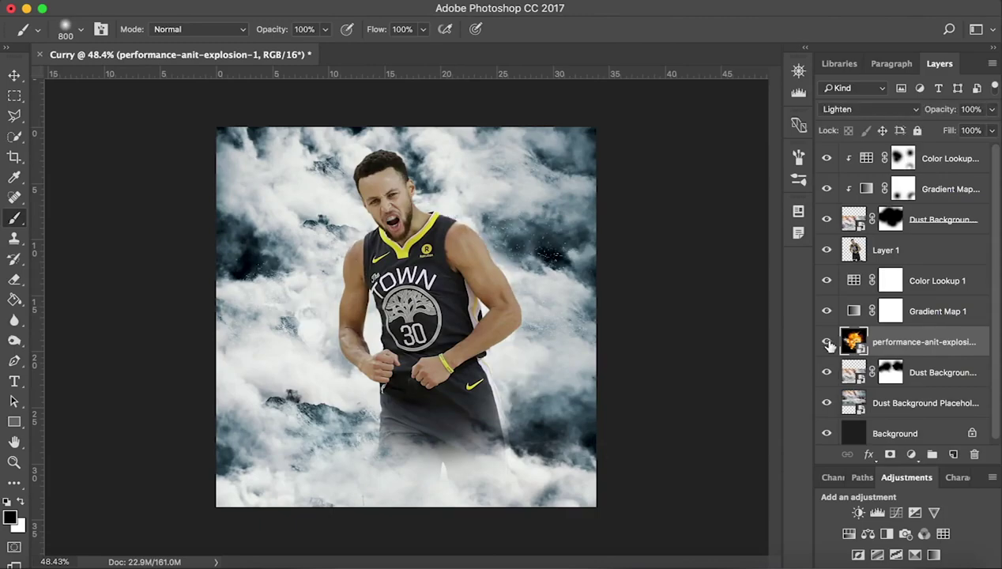
{"action": "left_click", "coordinate": [906, 250]}
{"action": "left_click", "coordinate": [447, 86]}
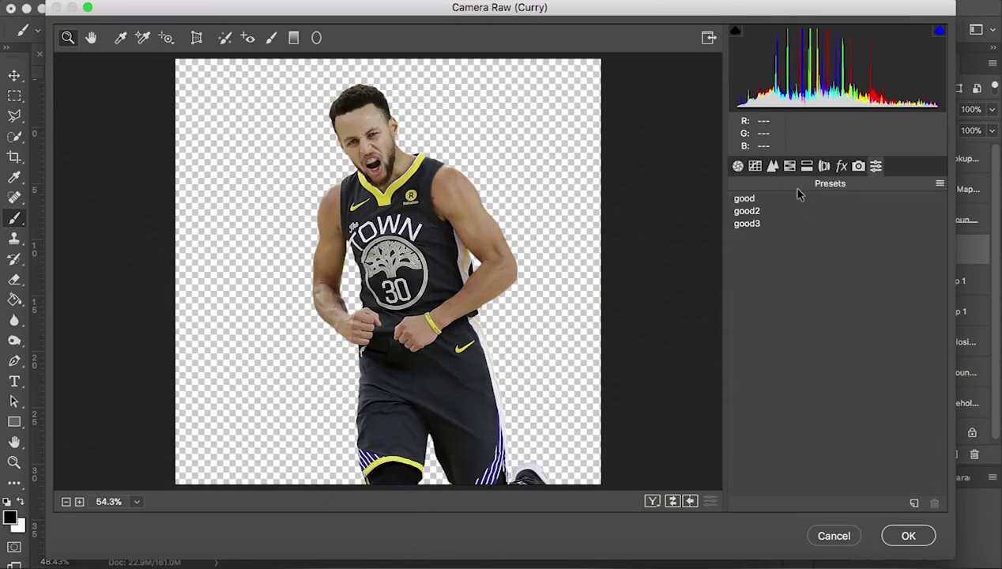
Grade the player in Camera Raw with tone-curve tweaks, Clarity +21 and Vibrance +12
{"action": "left_click", "coordinate": [738, 165]}
{"action": "left_click", "coordinate": [773, 165]}
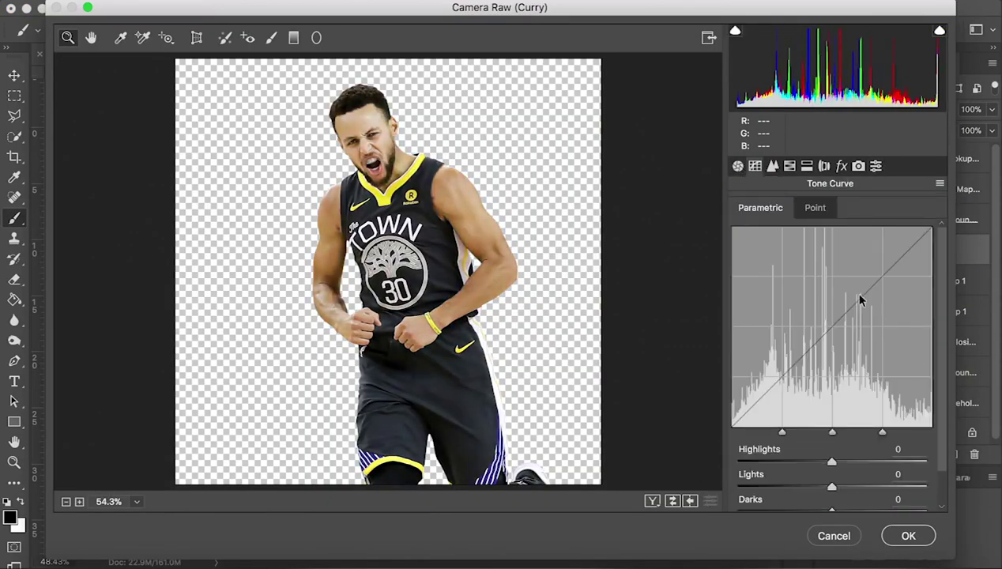
{"action": "scroll", "coordinate": [838, 451], "scroll_direction": "down", "scroll_amount": 1}
{"action": "scroll", "coordinate": [848, 449], "scroll_direction": "down", "scroll_amount": 1}
{"action": "left_click_drag", "start_coordinate": [848, 449], "coordinate": [861, 454]}
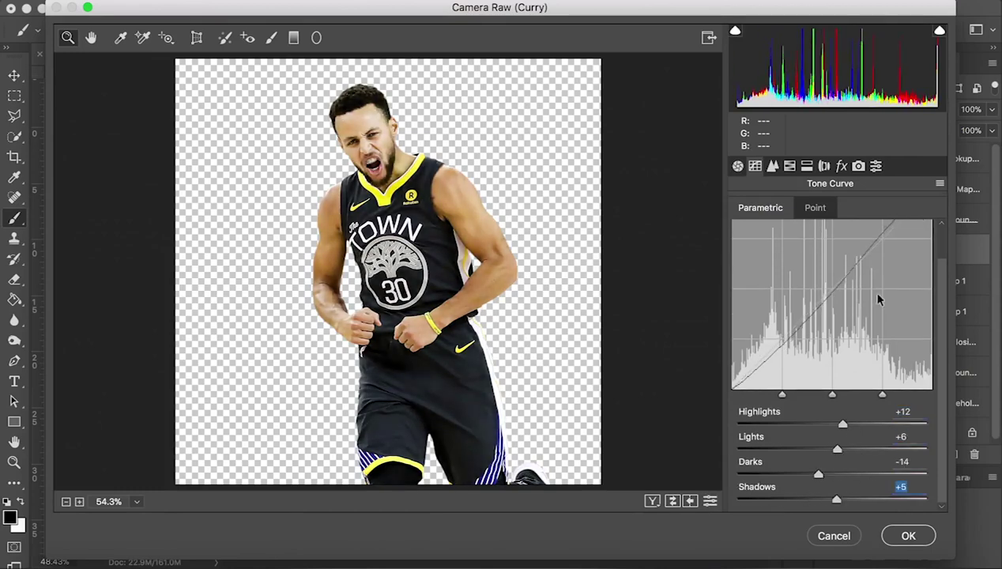
{"action": "left_click", "coordinate": [773, 165]}
{"action": "left_click", "coordinate": [737, 166]}
{"action": "scroll", "coordinate": [852, 474], "scroll_direction": "down", "scroll_amount": 1}
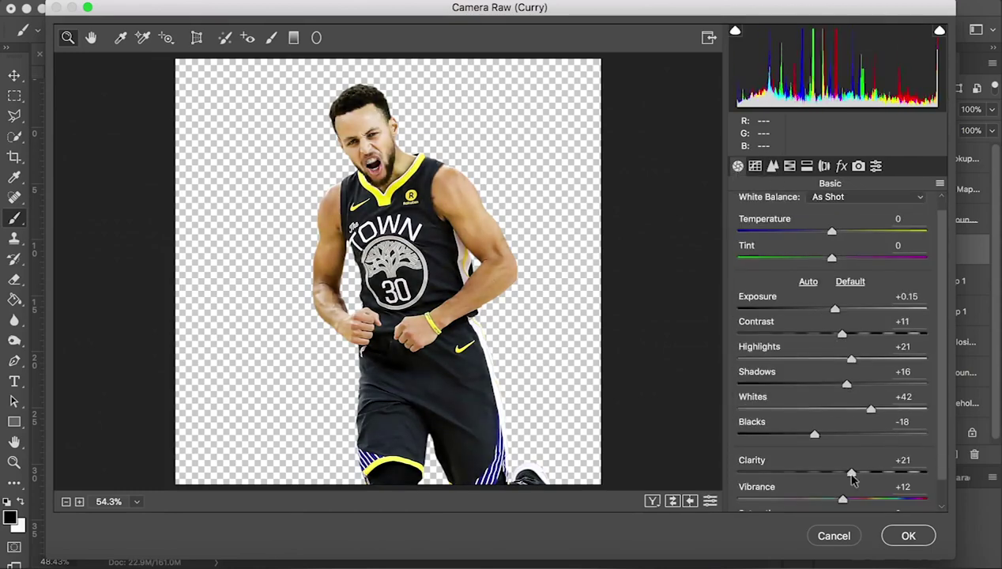
{"action": "left_click", "coordinate": [908, 536]}
Rotate the player layer about 7 degrees
{"action": "key", "text": "ctrl+t"}
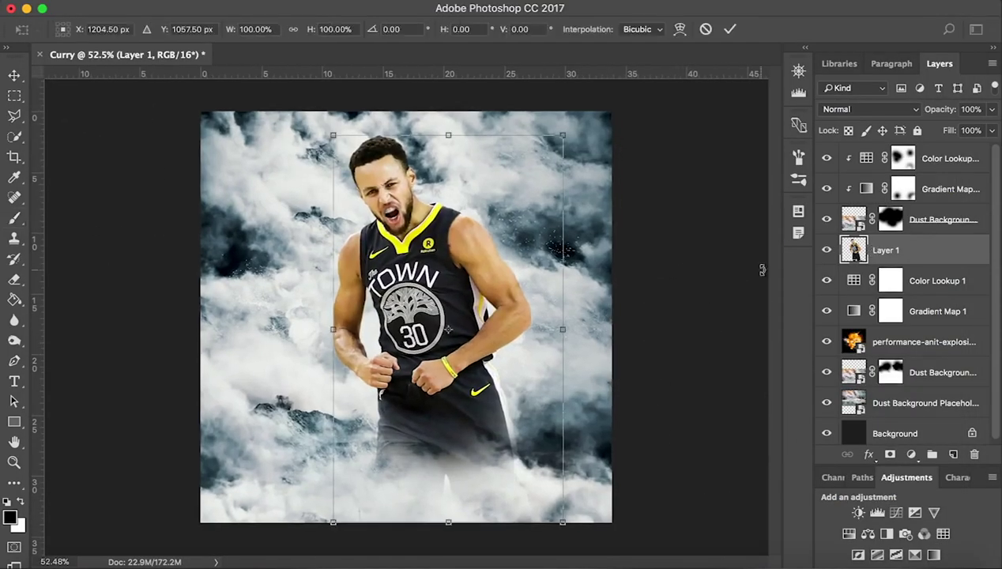
{"action": "mouse_move", "coordinate": [671, 288]}
{"action": "left_mouse_down"}
{"action": "mouse_move", "coordinate": [670, 306]}
{"action": "mouse_move", "coordinate": [521, 391]}
{"action": "left_mouse_up"}
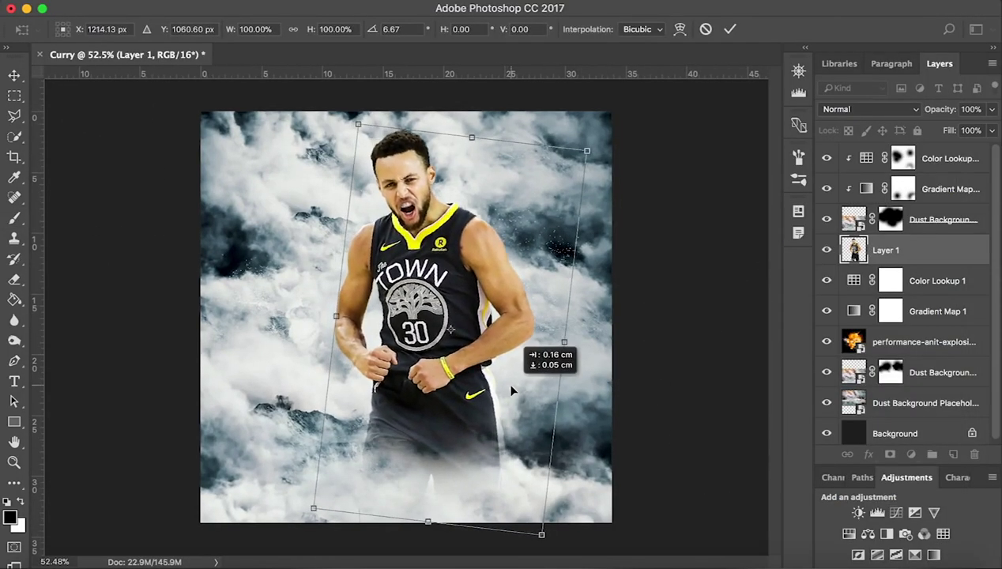
{"action": "key", "text": "Return"}
{"action": "key", "text": "b"}
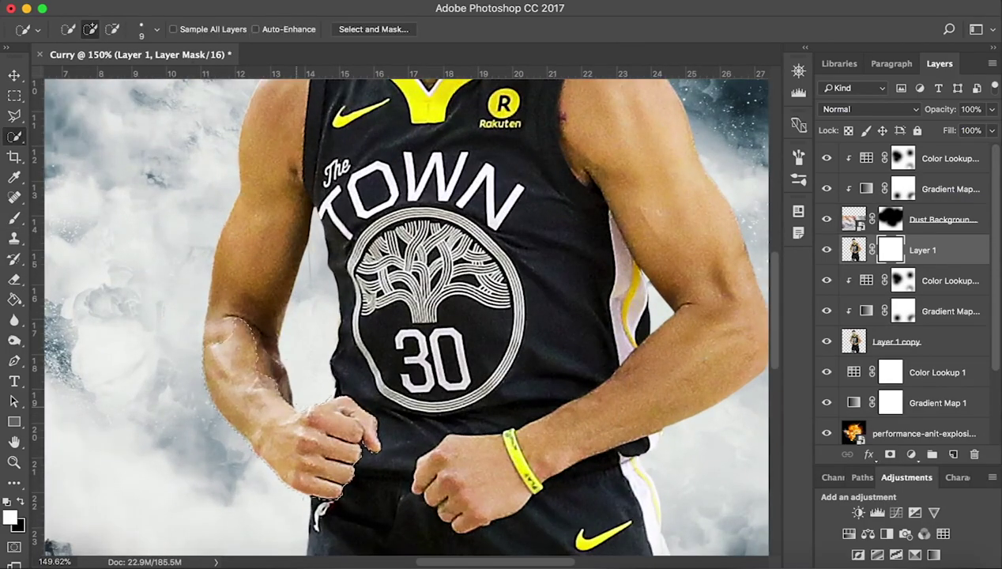
Extend the selection around the player's forearm and torso
{"action": "left_click_drag", "start_coordinate": [364, 427], "coordinate": [759, 356]}
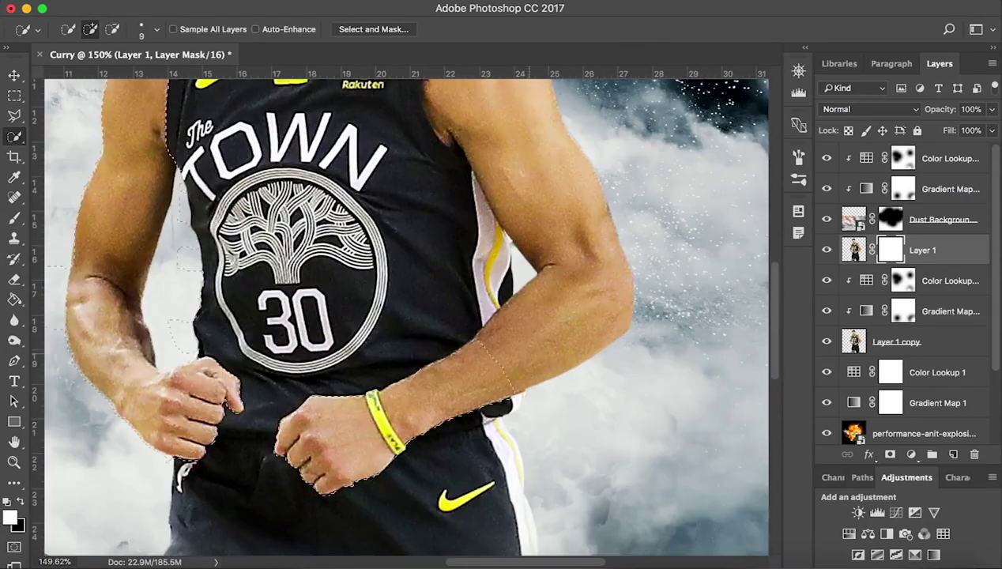
{"action": "left_click_drag", "start_coordinate": [384, 459], "coordinate": [290, 539]}
{"action": "scroll", "coordinate": [395, 316], "scroll_direction": "up", "scroll_amount": 3}
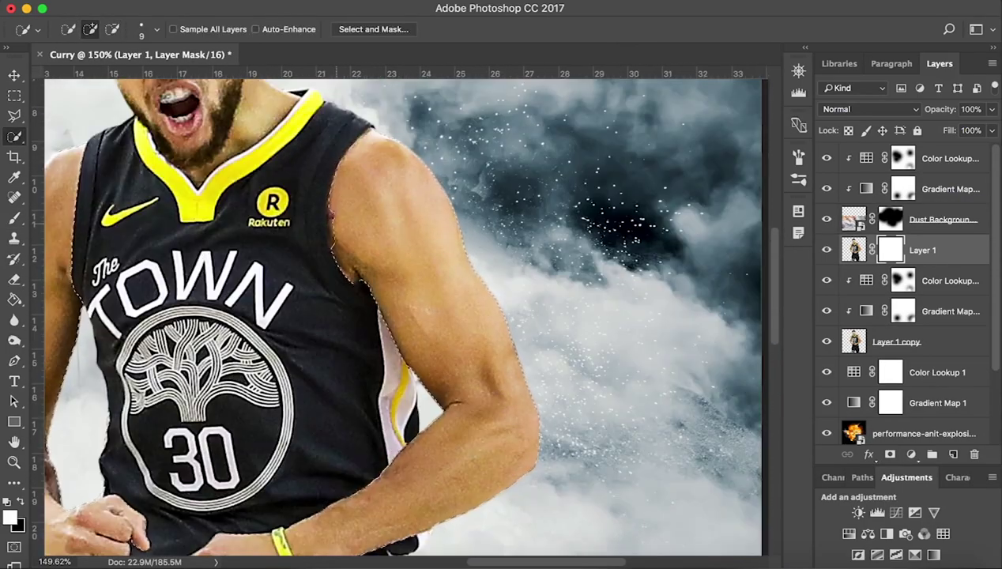
{"action": "scroll", "coordinate": [332, 216], "scroll_direction": "up", "scroll_amount": 4}
{"action": "scroll", "coordinate": [332, 216], "scroll_direction": "left", "scroll_amount": 4}
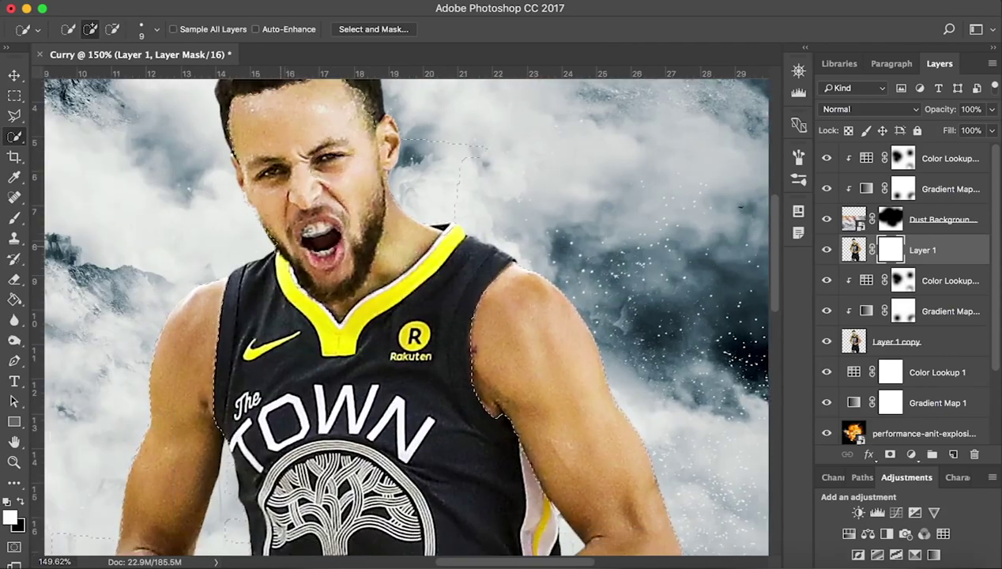
{"action": "scroll", "coordinate": [398, 308], "scroll_direction": "up", "scroll_amount": 1}
{"action": "scroll", "coordinate": [398, 308], "scroll_direction": "up", "scroll_amount": 1}
{"action": "scroll", "coordinate": [398, 308], "scroll_direction": "up", "scroll_amount": 1}
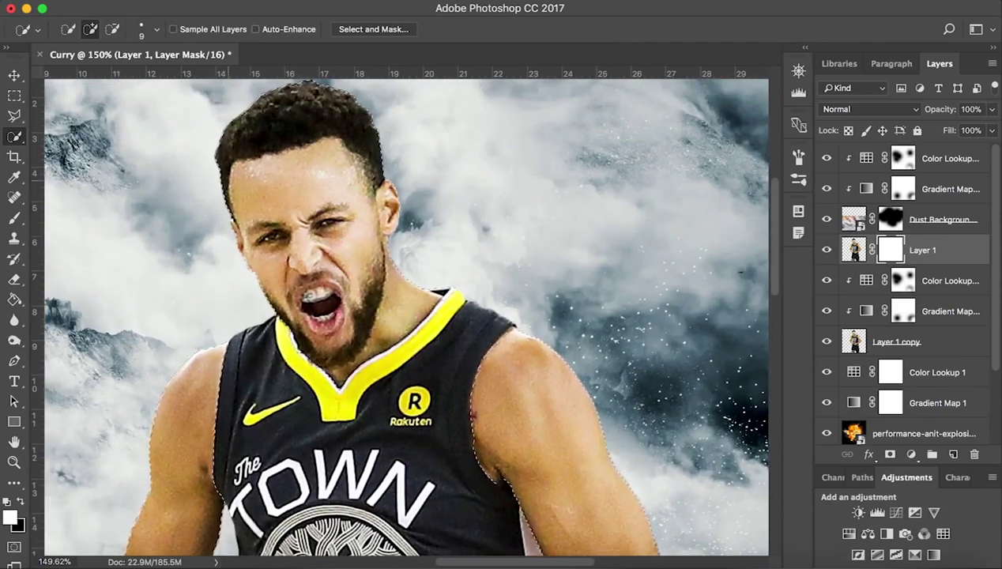
Paint black on Layer 1's mask over the player's left arm
{"action": "scroll", "coordinate": [395, 316], "scroll_direction": "down", "scroll_amount": 8}
{"action": "key", "text": "b"}
{"action": "key", "text": "x"}
{"action": "scroll", "coordinate": [396, 316], "scroll_direction": "left", "scroll_amount": 4}
{"action": "left_click_drag", "start_coordinate": [340, 301], "coordinate": [355, 411]}
{"action": "scroll", "coordinate": [467, 225], "scroll_direction": "up", "scroll_amount": 8}
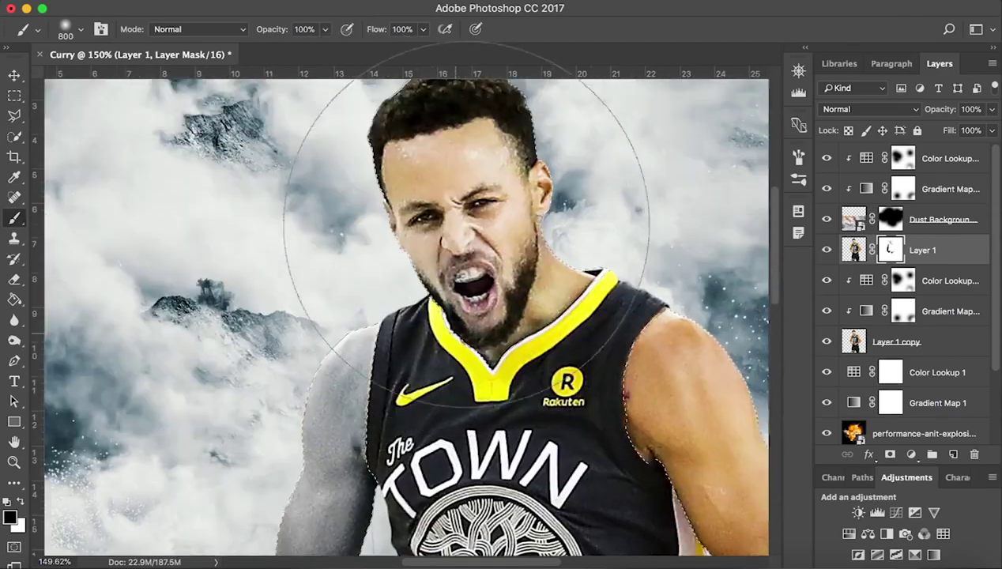
{"action": "scroll", "coordinate": [467, 225], "scroll_direction": "down", "scroll_amount": 3}
{"action": "scroll", "coordinate": [466, 225], "scroll_direction": "right", "scroll_amount": 5}
{"action": "scroll", "coordinate": [514, 316], "scroll_direction": "down", "scroll_amount": 4}
Mask around the other arm, shrinking the brush slightly for finer edges
{"action": "left_click_drag", "start_coordinate": [514, 372], "coordinate": [548, 336]}
{"action": "scroll", "coordinate": [548, 336], "scroll_direction": "down", "scroll_amount": 3}
{"action": "scroll", "coordinate": [593, 299], "scroll_direction": "right", "scroll_amount": 4}
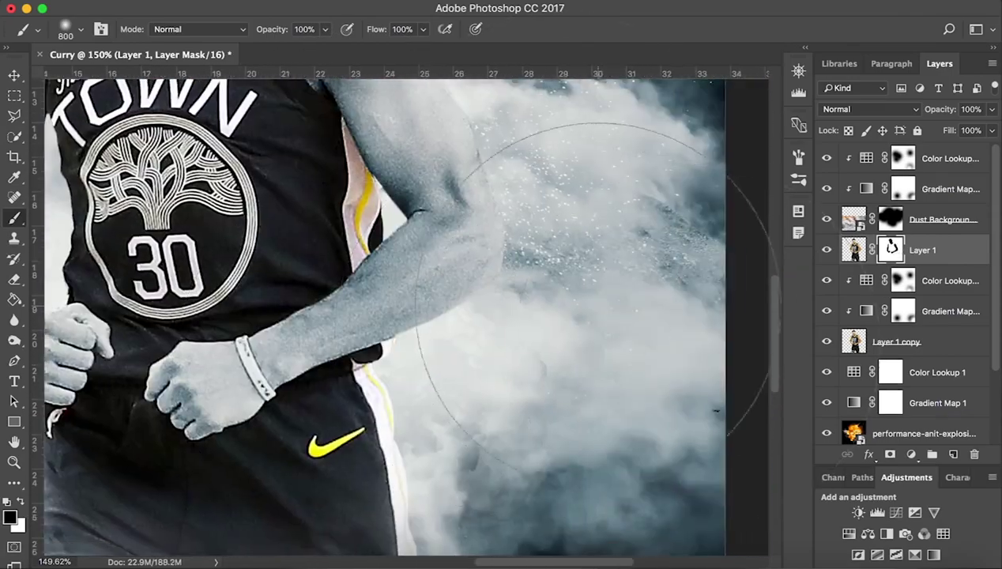
{"action": "scroll", "coordinate": [593, 299], "scroll_direction": "up", "scroll_amount": 4}
{"action": "scroll", "coordinate": [604, 202], "scroll_direction": "down", "scroll_amount": 4}
{"action": "scroll", "coordinate": [223, 358], "scroll_direction": "up", "scroll_amount": 4}
{"action": "scroll", "coordinate": [202, 134], "scroll_direction": "up", "scroll_amount": 3}
{"action": "scroll", "coordinate": [213, 309], "scroll_direction": "down", "scroll_amount": 2}
{"action": "scroll", "coordinate": [420, 130], "scroll_direction": "up", "scroll_amount": 5}
{"action": "scroll", "coordinate": [561, 411], "scroll_direction": "down", "scroll_amount": 4}
{"action": "scroll", "coordinate": [561, 411], "scroll_direction": "right", "scroll_amount": 3}
{"action": "key", "text": "bracketleft"}
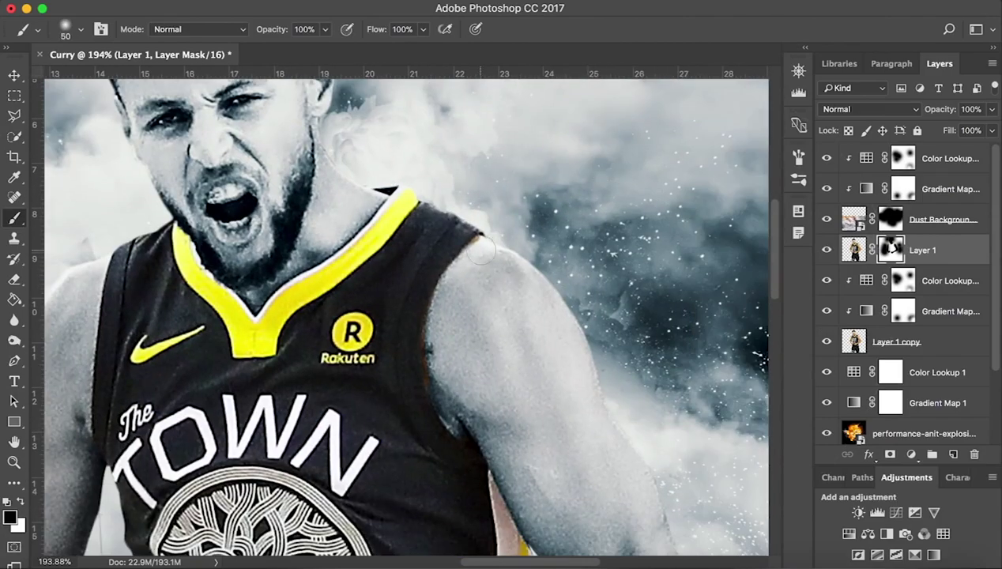
{"action": "scroll", "coordinate": [433, 297], "scroll_direction": "down", "scroll_amount": 2}
{"action": "scroll", "coordinate": [447, 374], "scroll_direction": "down", "scroll_amount": 5}
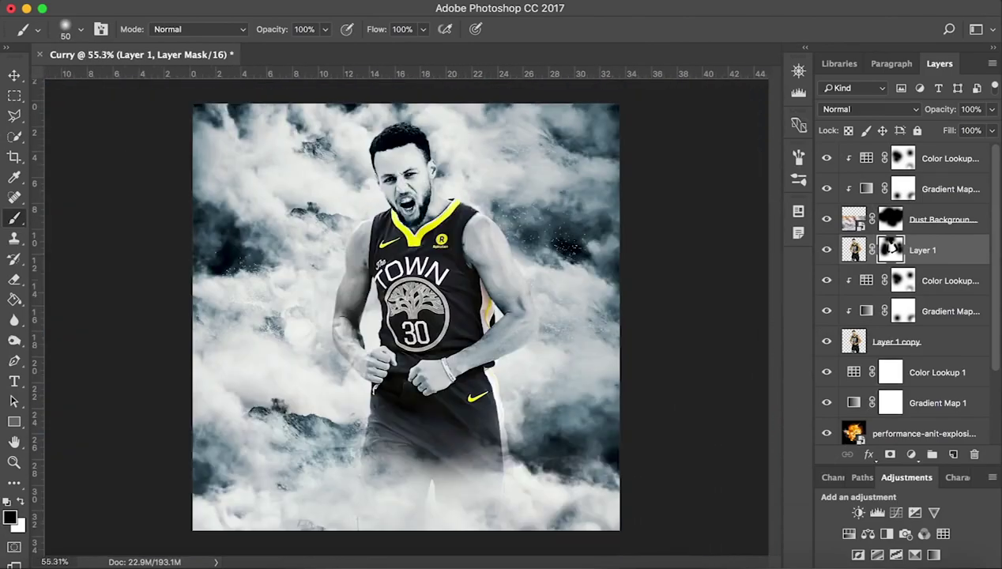
Disable and re-enable Layer 1's mask to compare the result
{"action": "right_click", "coordinate": [888, 250]}
{"action": "left_click", "coordinate": [882, 258]}
{"action": "right_click", "coordinate": [888, 250]}
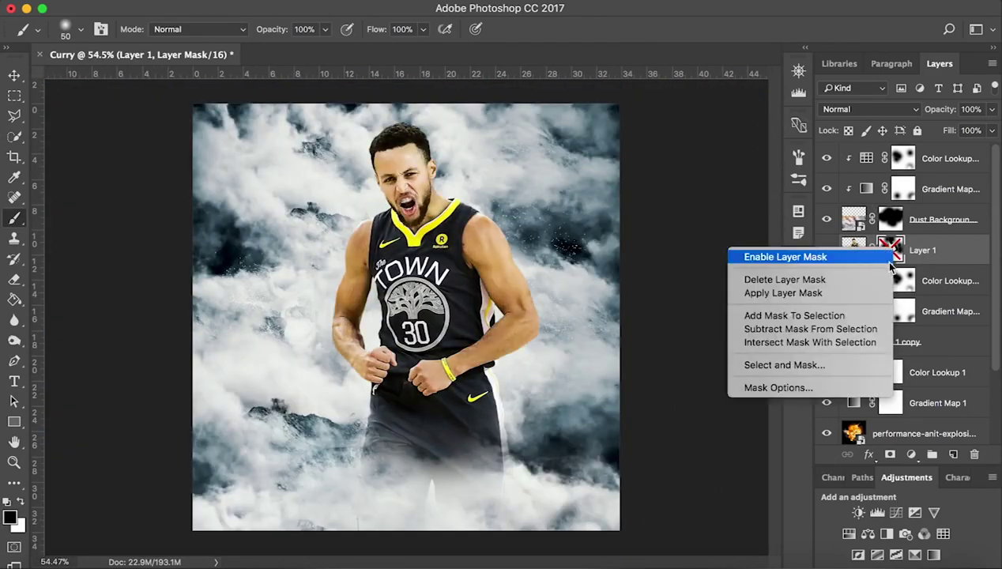
{"action": "left_click", "coordinate": [882, 258]}
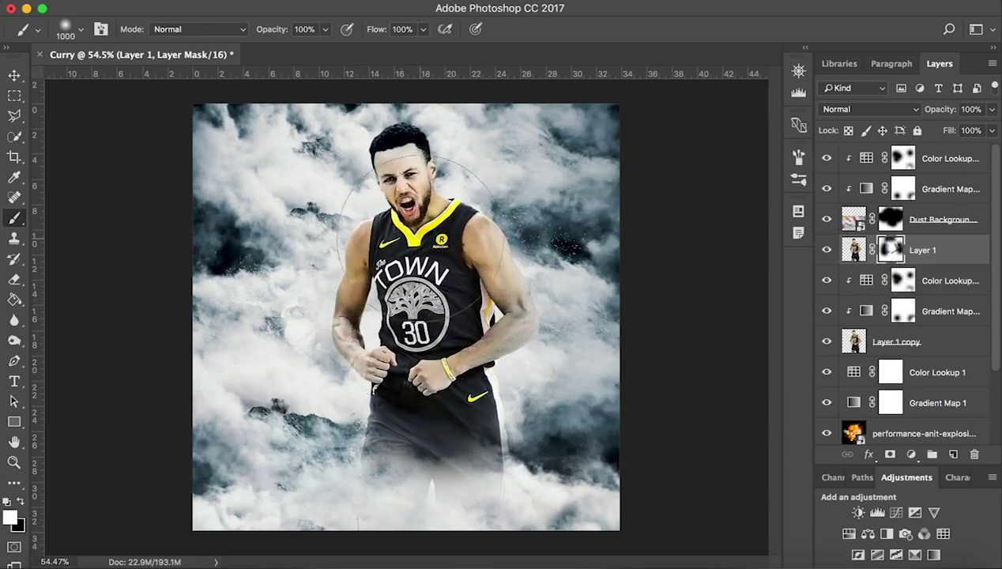
Select the Dust Background layer, then the top Color Lookup layer's mask
{"action": "scroll", "coordinate": [417, 237], "scroll_direction": "up", "scroll_amount": 2}
{"action": "scroll", "coordinate": [442, 285], "scroll_direction": "up", "scroll_amount": 2}
{"action": "scroll", "coordinate": [625, 316], "scroll_direction": "down", "scroll_amount": 2}
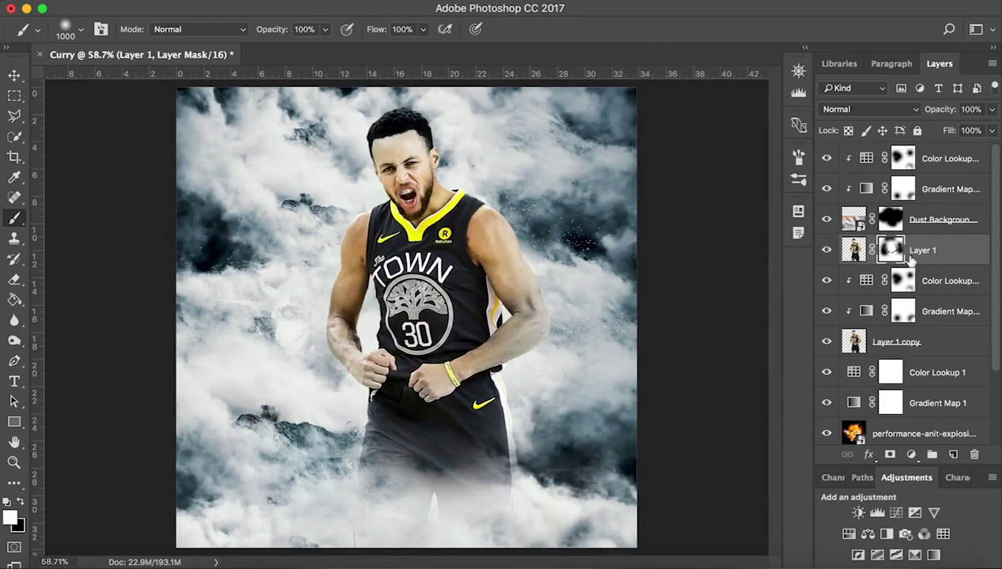
{"action": "left_click", "coordinate": [941, 220]}
{"action": "left_click", "coordinate": [904, 158]}
Place the explosion image in Screen mode, scaled down toward the image bottom
{"action": "left_click", "coordinate": [35, 557]}
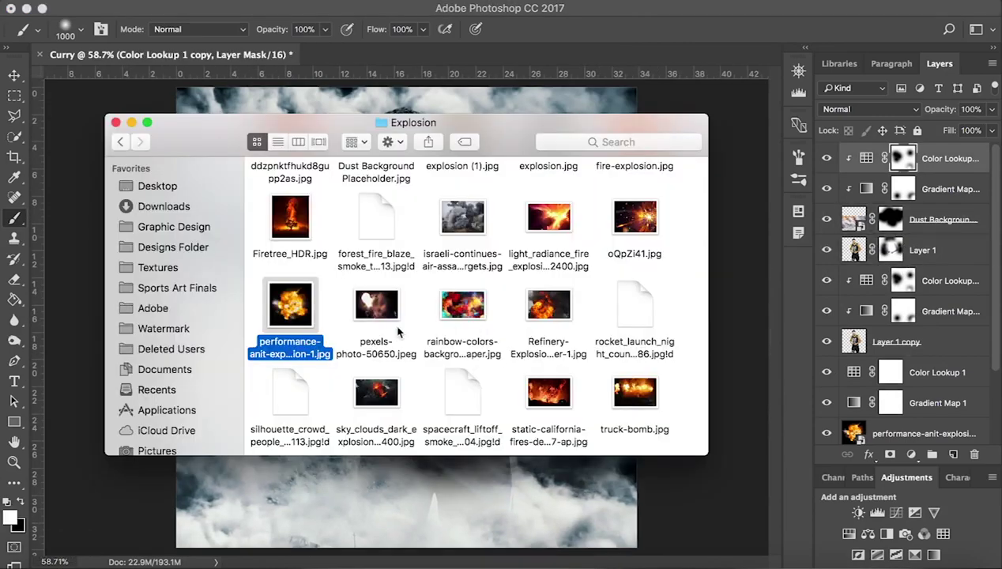
{"action": "scroll", "coordinate": [399, 332], "scroll_direction": "up", "scroll_amount": 5}
{"action": "scroll", "coordinate": [399, 332], "scroll_direction": "up", "scroll_amount": 5}
{"action": "left_click", "coordinate": [490, 510]}
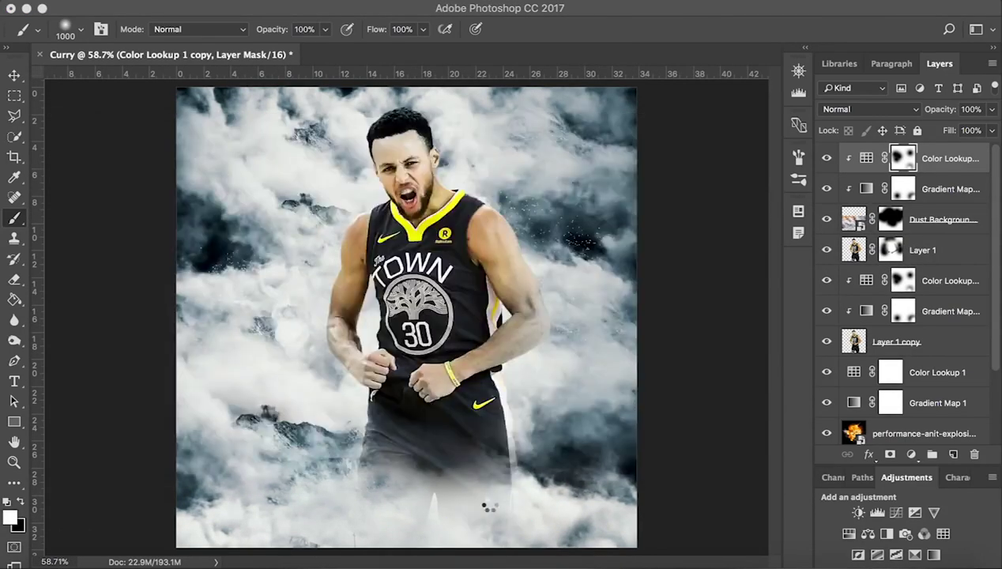
{"action": "key", "text": "Return"}
{"action": "key", "text": "shift+alt+s"}
{"action": "key", "text": "super+t"}
{"action": "left_click_drag", "start_coordinate": [559, 286], "coordinate": [537, 459]}
{"action": "key", "text": "Return"}
Move the explosion below the top two adjustments and clip both adjustments to it
{"action": "mouse_move", "coordinate": [909, 158]}
{"action": "left_mouse_down"}
{"action": "mouse_move", "coordinate": [904, 249]}
{"action": "mouse_move", "coordinate": [903, 208]}
{"action": "left_mouse_up"}
{"action": "left_click", "coordinate": [903, 158]}
{"action": "left_click", "coordinate": [948, 189], "text": "shift"}
{"action": "right_click", "coordinate": [942, 189]}
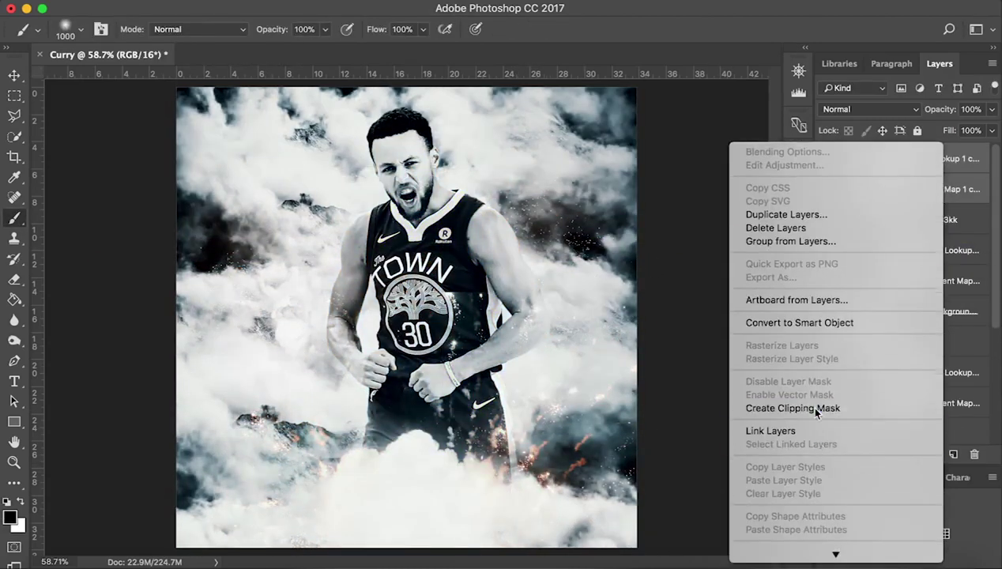
{"action": "left_click", "coordinate": [817, 409]}
Keep the explosion in Screen blending after trying Lighten, and desaturate it with Hue/Saturation
{"action": "left_click", "coordinate": [937, 219]}
{"action": "left_click", "coordinate": [869, 109]}
{"action": "left_click", "coordinate": [859, 98]}
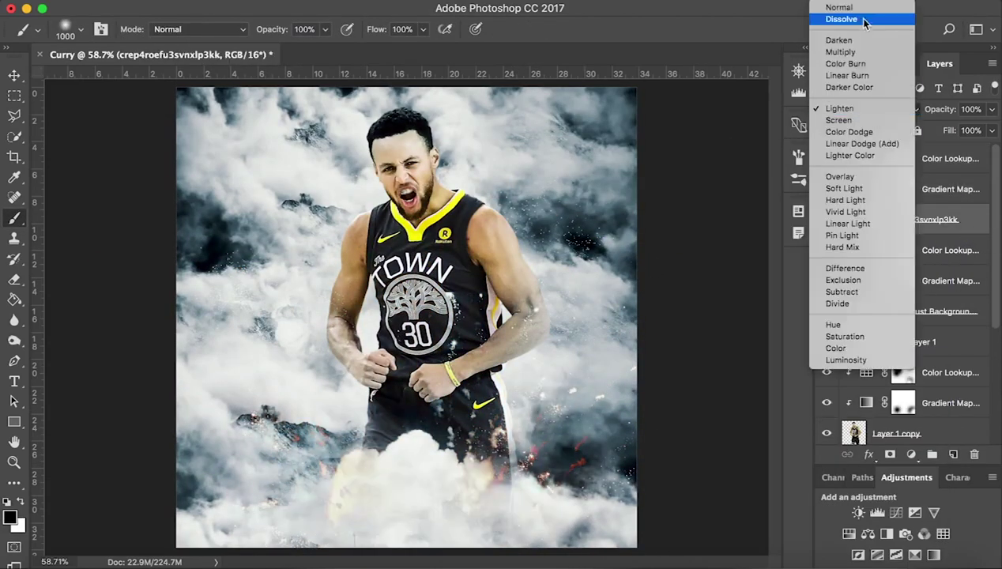
{"action": "left_click", "coordinate": [864, 19]}
{"action": "left_click", "coordinate": [869, 109]}
{"action": "left_click", "coordinate": [861, 188]}
{"action": "key", "text": "ctrl+u"}
{"action": "key", "text": "Return"}
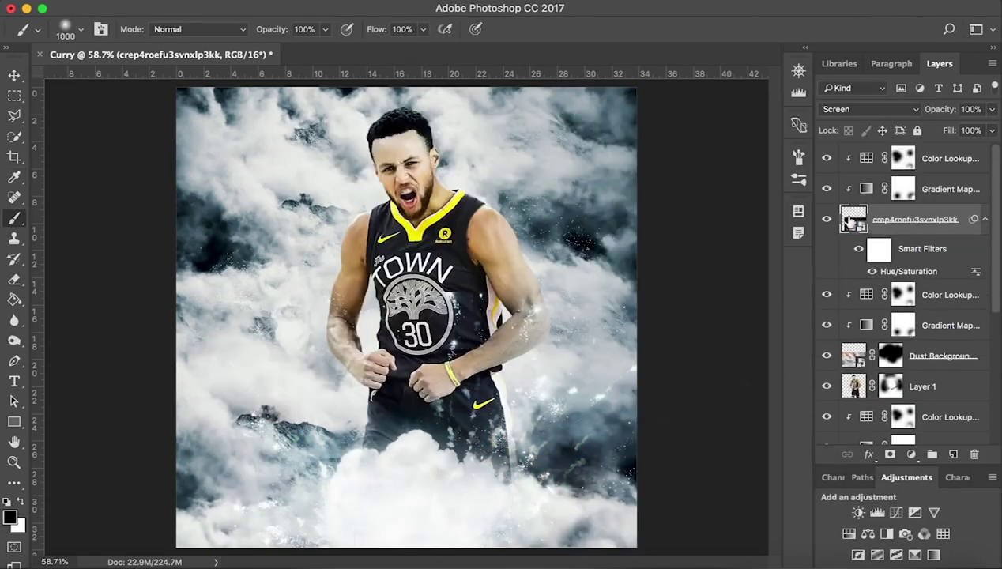
Mask out the explosion's lower smoke over the player's shorts
{"action": "key", "text": "x"}
{"action": "left_click_drag", "start_coordinate": [465, 506], "coordinate": [414, 478]}
{"action": "key", "text": "x"}
{"action": "left_click_drag", "start_coordinate": [474, 443], "coordinate": [412, 515]}
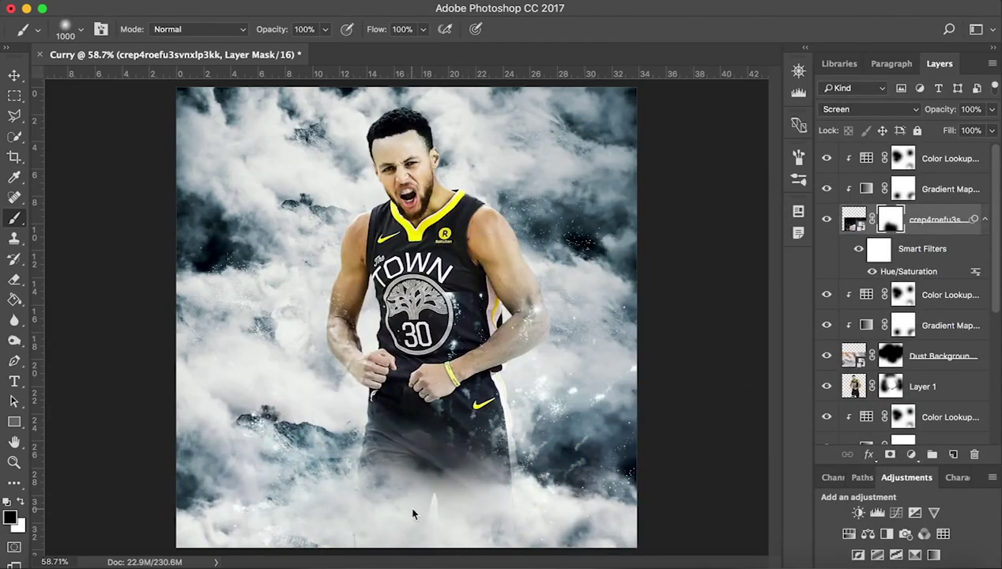
Duplicate the explosion layer and flip the copy horizontally
{"action": "key", "text": "ctrl+j"}
{"action": "key", "text": "ctrl+t"}
{"action": "right_click", "coordinate": [456, 337]}
{"action": "left_click", "coordinate": [549, 537]}
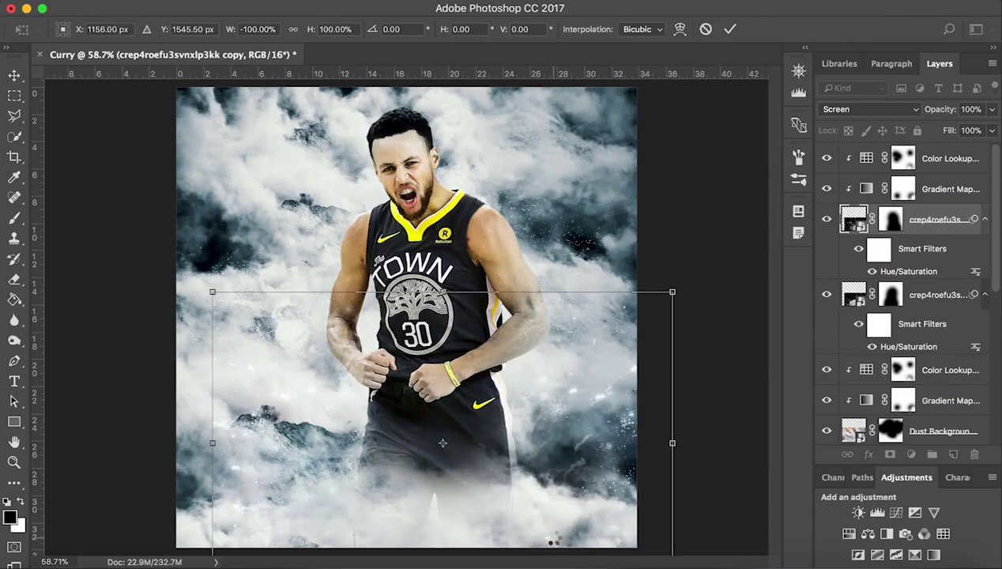
{"action": "key", "text": "Return"}
{"action": "key", "text": "ctrl+0"}
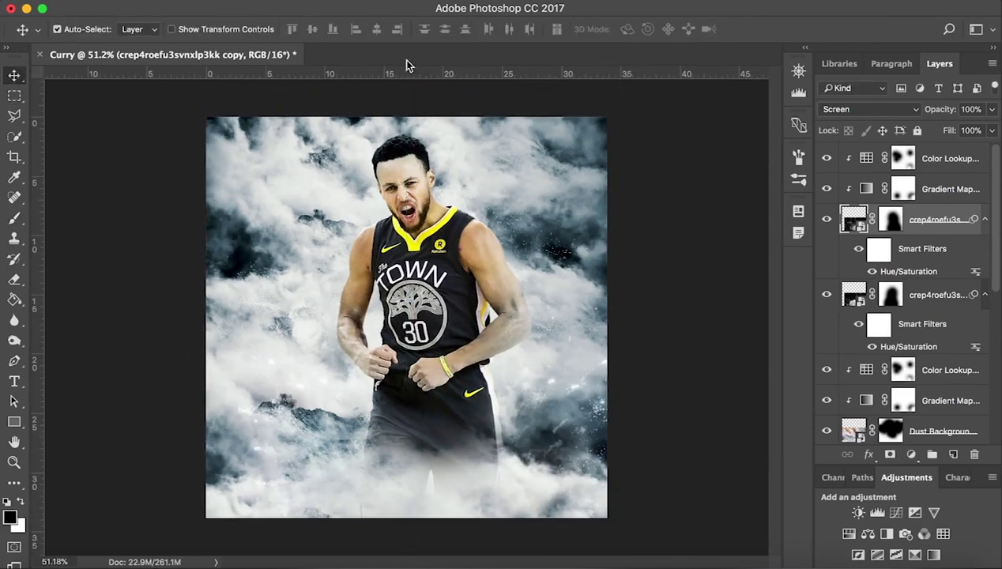
Add new layers and scatter white specks with the 2499 px particle brush
{"action": "left_click", "coordinate": [948, 166]}
{"action": "key", "text": "ctrl+shift+alt+n"}
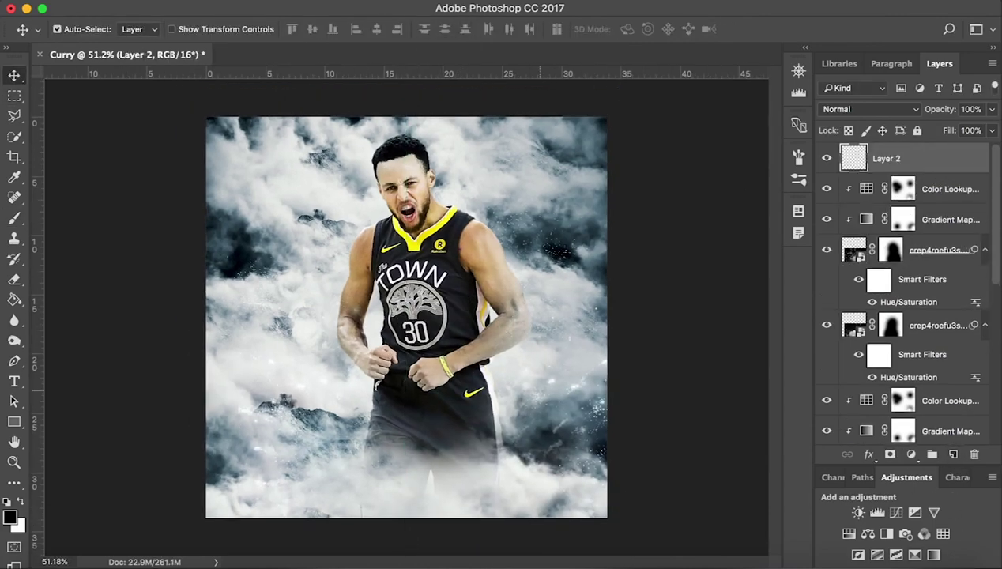
{"action": "key", "text": "b"}
{"action": "right_click", "coordinate": [471, 237]}
{"action": "scroll", "coordinate": [648, 474], "scroll_direction": "down", "scroll_amount": 3}
{"action": "left_click", "coordinate": [490, 385]}
{"action": "key", "text": "Return"}
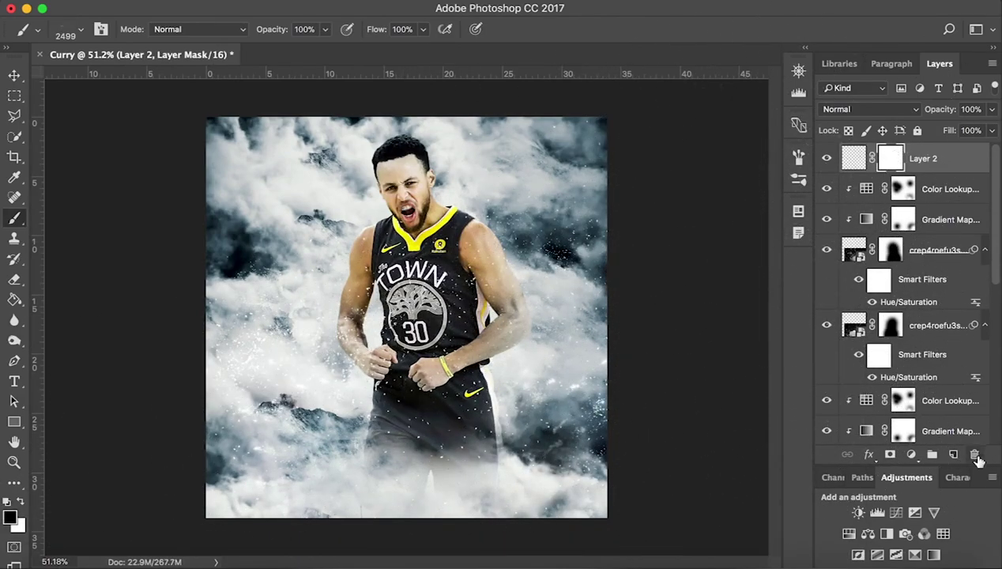
{"action": "left_click", "coordinate": [953, 455]}
{"action": "right_click", "coordinate": [505, 383]}
Pick the 2494 px particle brush and place a texture from the Space folder
{"action": "double_click", "coordinate": [506, 384]}
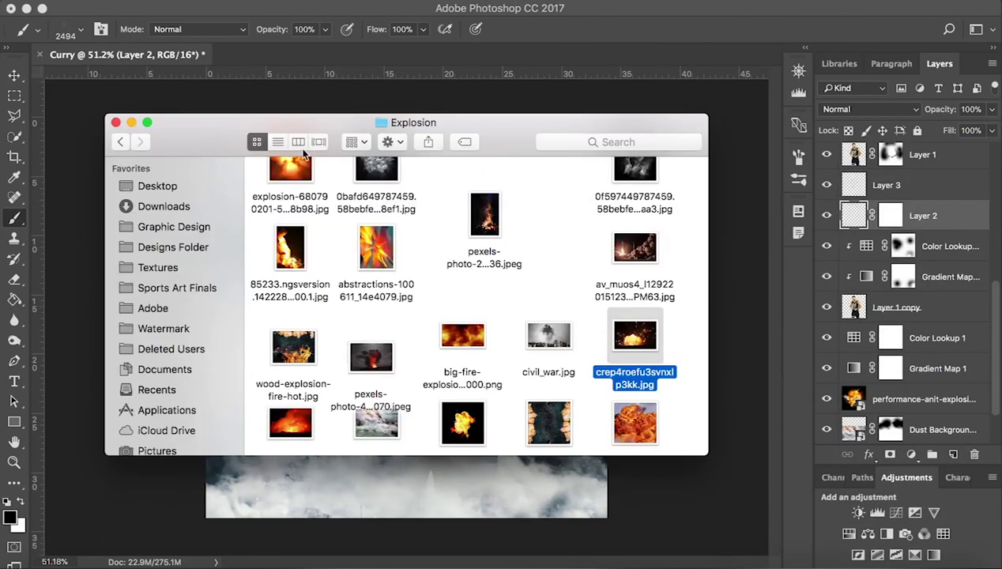
{"action": "scroll", "coordinate": [387, 261], "scroll_direction": "down", "scroll_amount": 2}
{"action": "scroll", "coordinate": [385, 332], "scroll_direction": "up", "scroll_amount": 5}
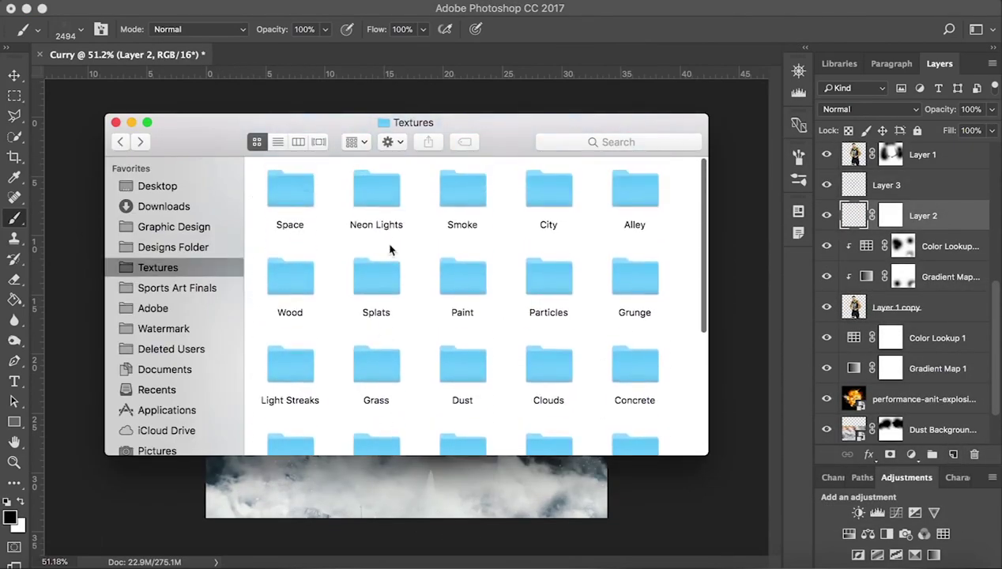
{"action": "double_click", "coordinate": [290, 194]}
{"action": "scroll", "coordinate": [405, 256], "scroll_direction": "down", "scroll_amount": 1}
{"action": "scroll", "coordinate": [405, 256], "scroll_direction": "down", "scroll_amount": 4}
{"action": "scroll", "coordinate": [452, 296], "scroll_direction": "up", "scroll_amount": 3}
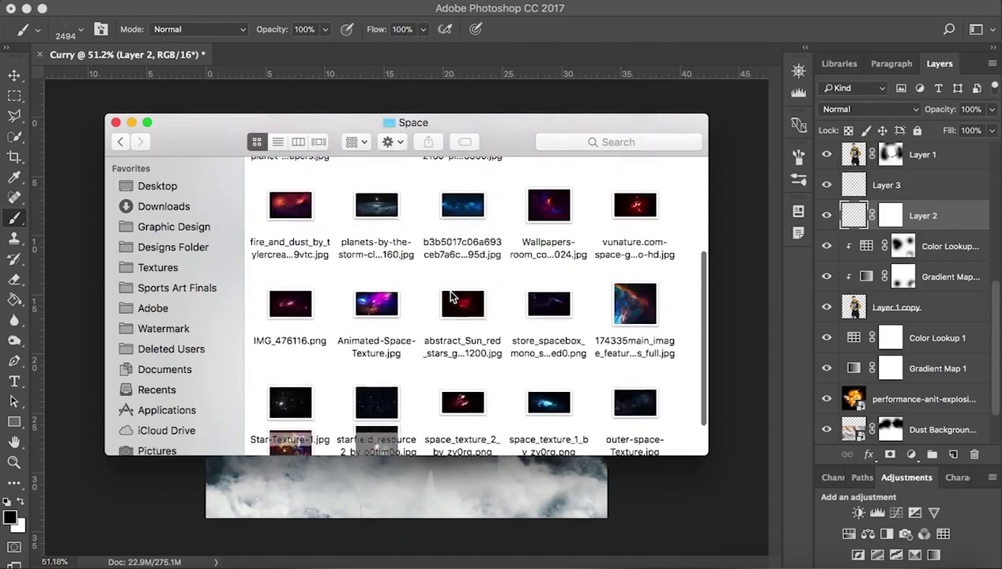
{"action": "left_click_drag", "start_coordinate": [462, 206], "coordinate": [418, 473]}
{"action": "key", "text": "Return"}
Desaturate the space texture to Saturation -100 and blend it in Screen mode
{"action": "key", "text": "ctrl+u"}
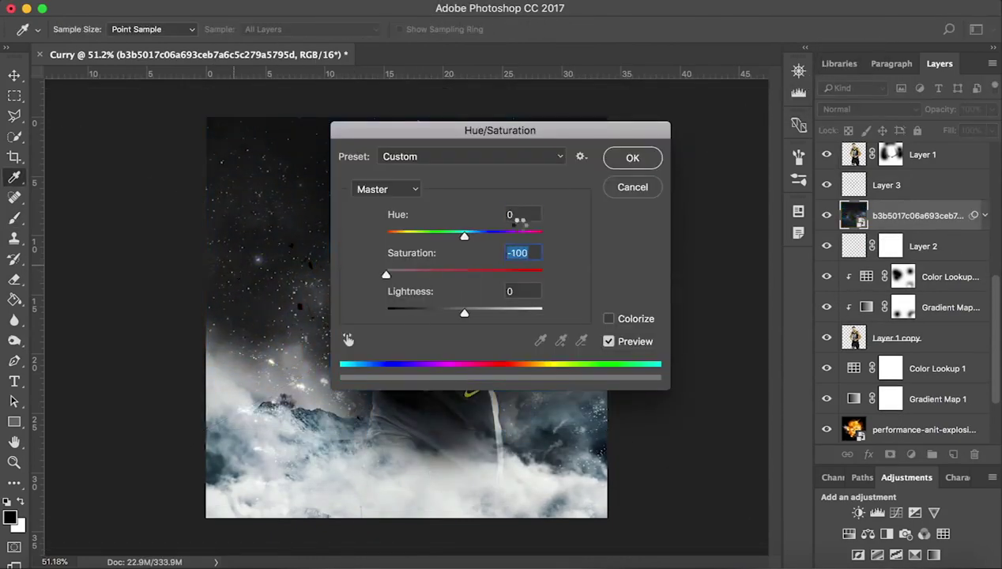
{"action": "left_click", "coordinate": [850, 224]}
{"action": "left_click", "coordinate": [827, 216]}
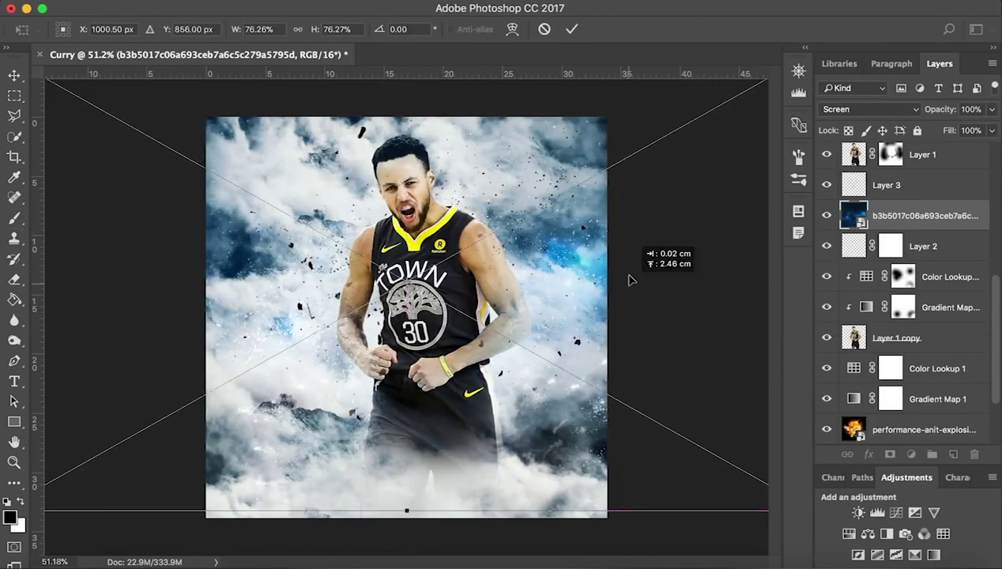
Duplicate the space texture, raise the copy in the stack, then move and rescale it lower
{"action": "key", "text": "ctrl+j"}
{"action": "key", "text": "ctrl+]"}
{"action": "key", "text": "ctrl+]"}
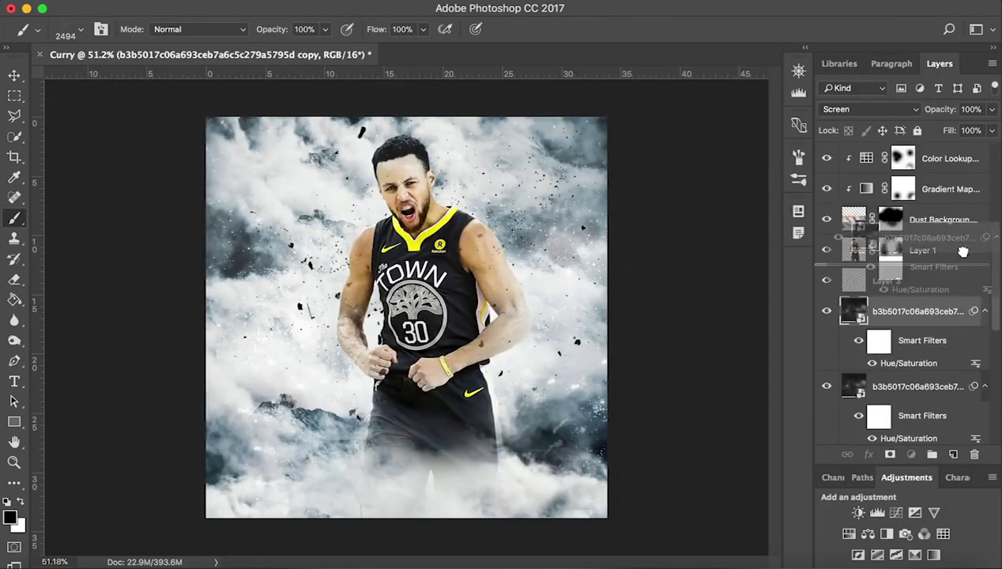
{"action": "key", "text": "ctrl+t"}
{"action": "left_click_drag", "start_coordinate": [379, 446], "coordinate": [378, 520]}
{"action": "key", "text": "Return"}
{"action": "key", "text": "ctrl+t"}
{"action": "left_click_drag", "start_coordinate": [619, 458], "coordinate": [615, 474]}
{"action": "key", "text": "Return"}
Select Layer 3 and add a Color Lookup adjustment above it
{"action": "scroll", "coordinate": [894, 291], "scroll_direction": "down", "scroll_amount": 5}
{"action": "left_click", "coordinate": [838, 225]}
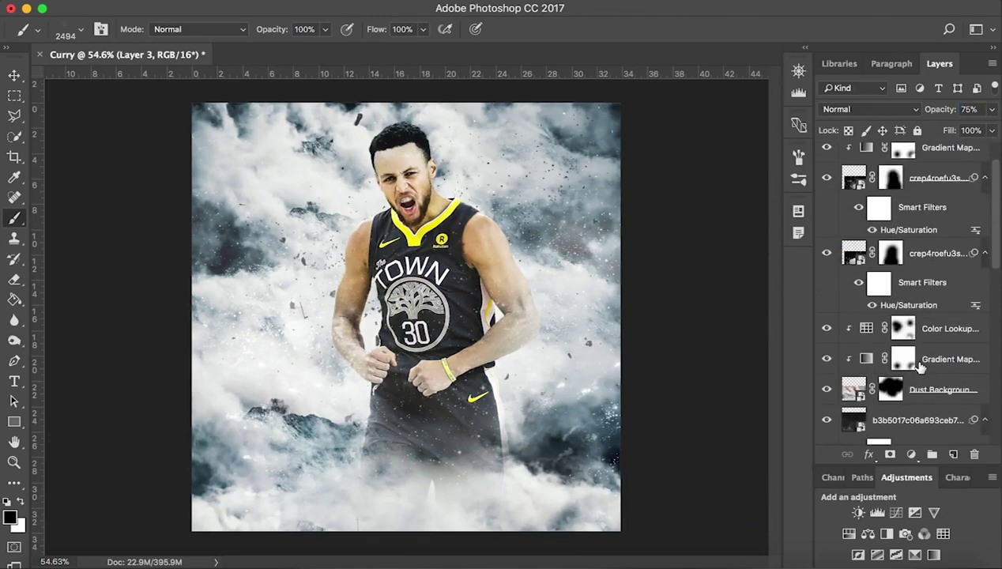
{"action": "left_click", "coordinate": [944, 534]}
Load the Suppol - Standard LUT and mask parts of it with a 2500 px soft brush
{"action": "left_click", "coordinate": [844, 322]}
{"action": "left_click", "coordinate": [844, 322]}
{"action": "left_click", "coordinate": [745, 475]}
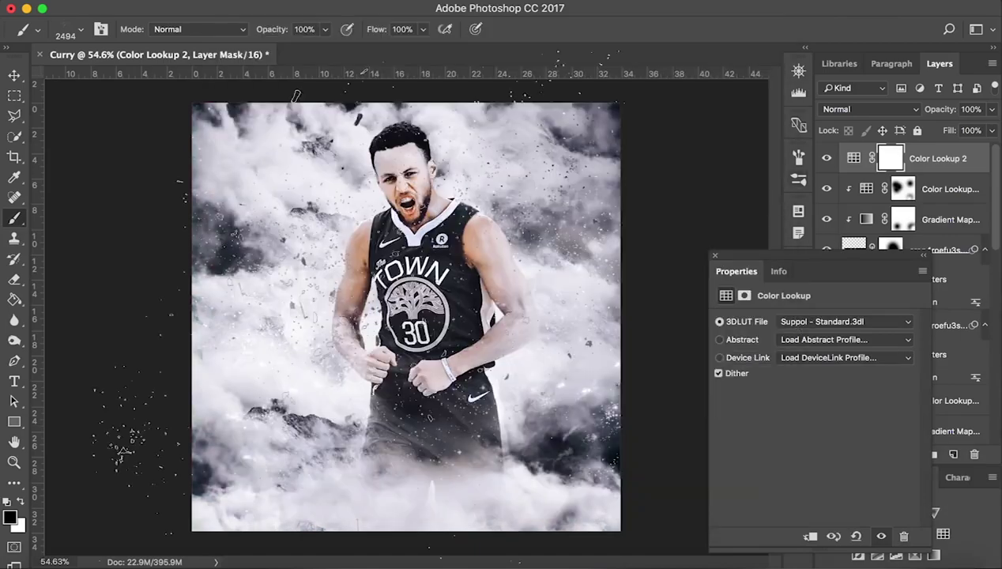
{"action": "right_click", "coordinate": [710, 491]}
{"action": "scroll", "coordinate": [710, 491], "scroll_direction": "down", "scroll_amount": 3}
{"action": "double_click", "coordinate": [711, 506]}
{"action": "left_click", "coordinate": [380, 280]}
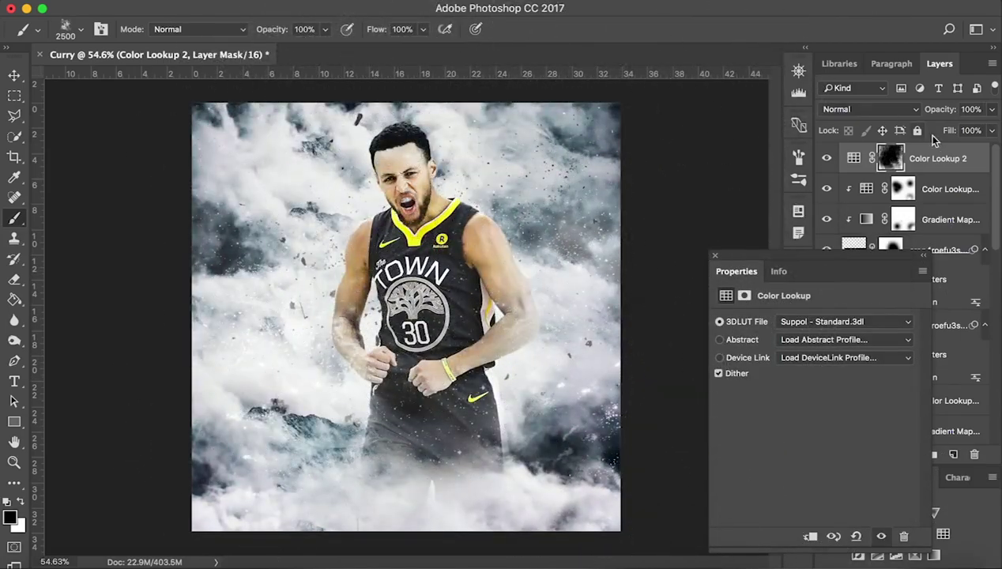
Add a second Color Lookup and load the IWLTBAP Humble - V-Log LUT after trying others
{"action": "left_click", "coordinate": [943, 534]}
{"action": "left_click", "coordinate": [844, 321]}
{"action": "left_click", "coordinate": [735, 383]}
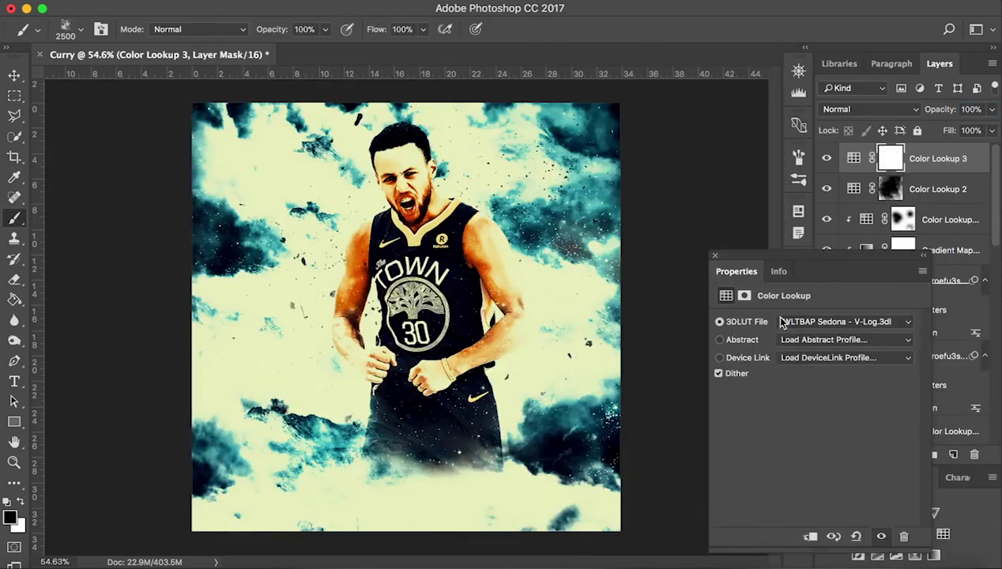
{"action": "left_click", "coordinate": [844, 322]}
{"action": "left_click", "coordinate": [844, 313]}
{"action": "left_click", "coordinate": [448, 389]}
{"action": "double_click", "coordinate": [449, 390]}
{"action": "left_click", "coordinate": [843, 322]}
{"action": "left_click", "coordinate": [843, 322]}
{"action": "left_click", "coordinate": [843, 312]}
{"action": "double_click", "coordinate": [427, 361]}
Choose a soft brush tip for painting Color Lookup 3's mask
{"action": "right_click", "coordinate": [288, 229]}
{"action": "double_click", "coordinate": [465, 283]}
{"action": "left_click", "coordinate": [569, 344]}
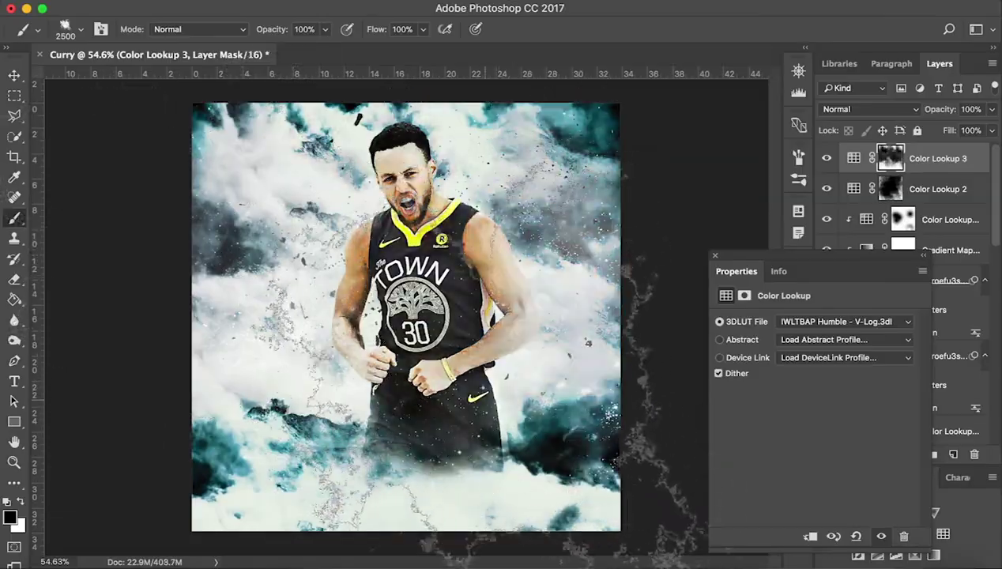